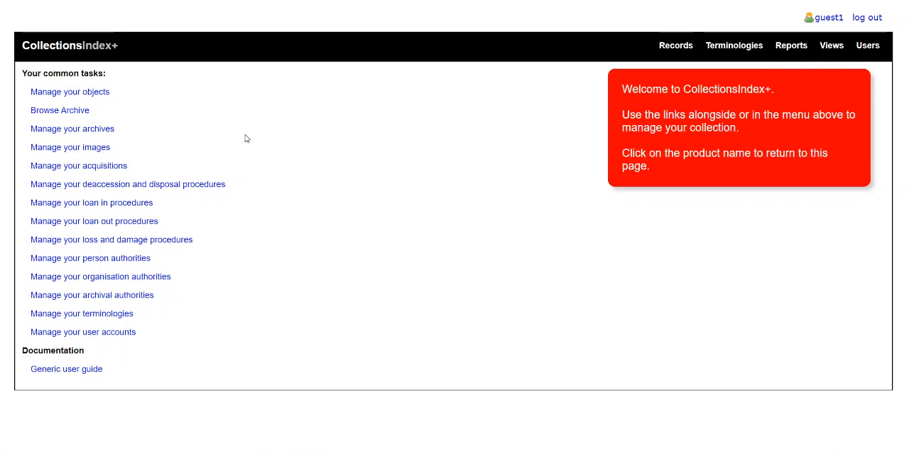
Step: Open the object records and make Fair the active folder
click(96, 93)
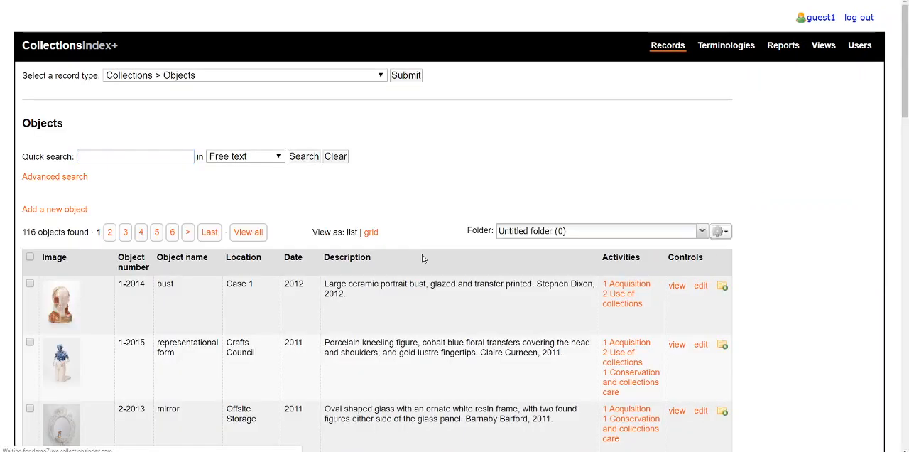
click(702, 232)
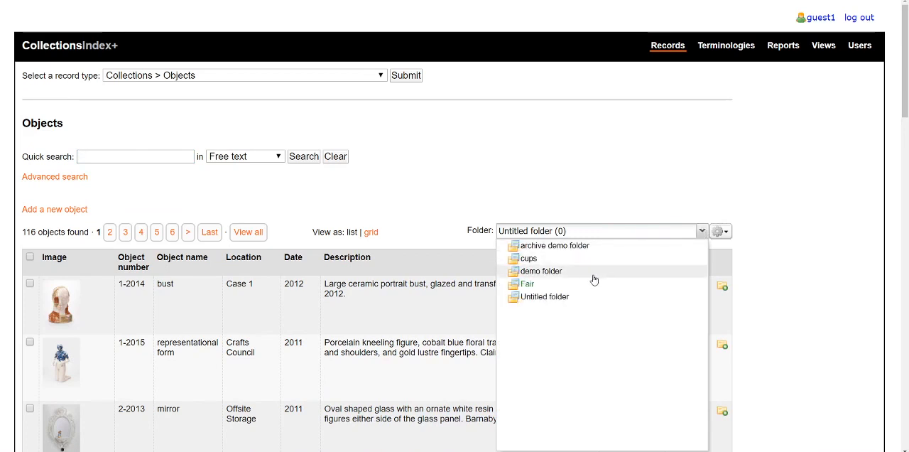
click(529, 284)
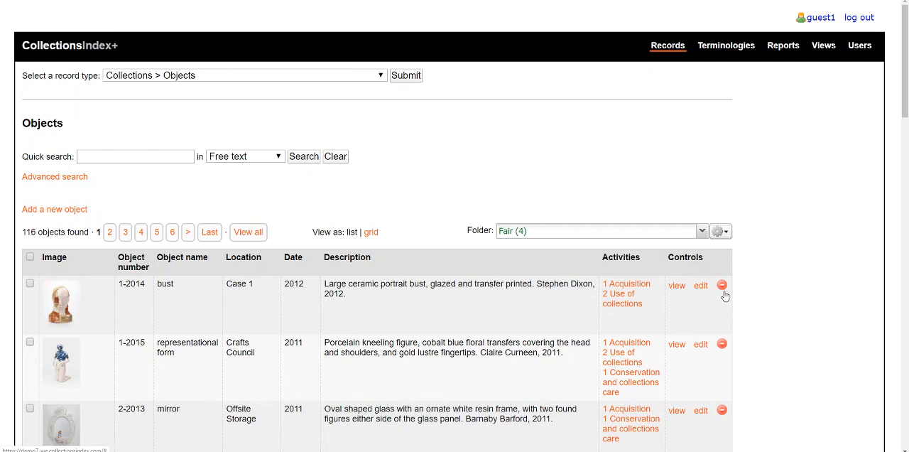
Step: Show the contents of the Fair folder and review the full list of its items
click(723, 233)
click(788, 246)
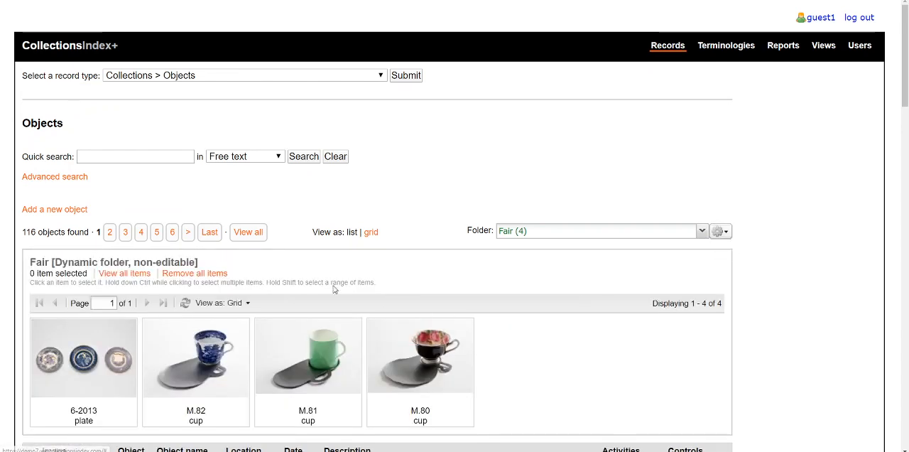
click(124, 274)
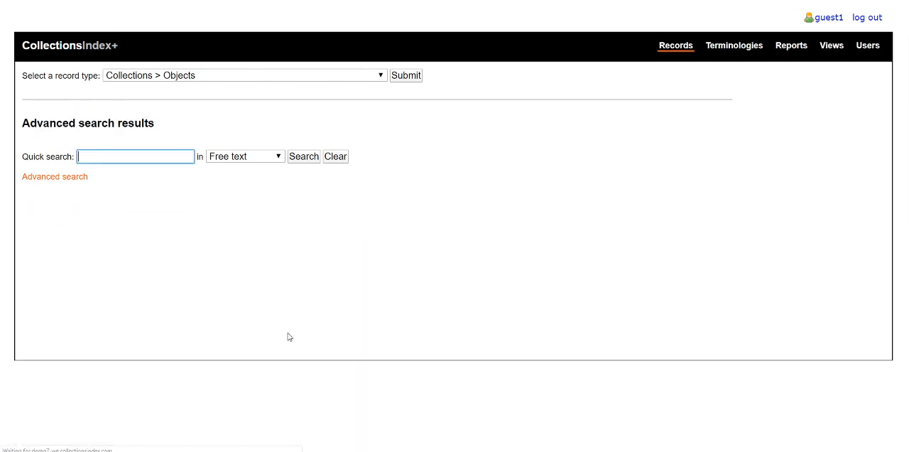
scroll(300, 278, down, 3)
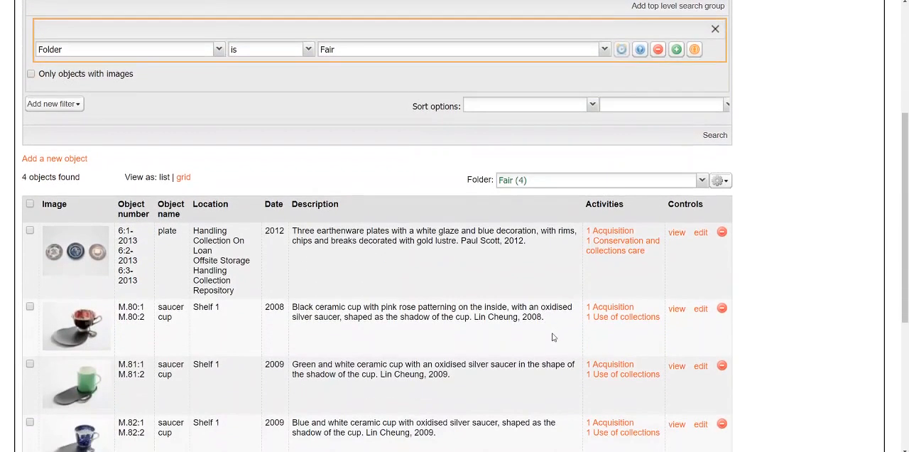
scroll(553, 336, down, 2)
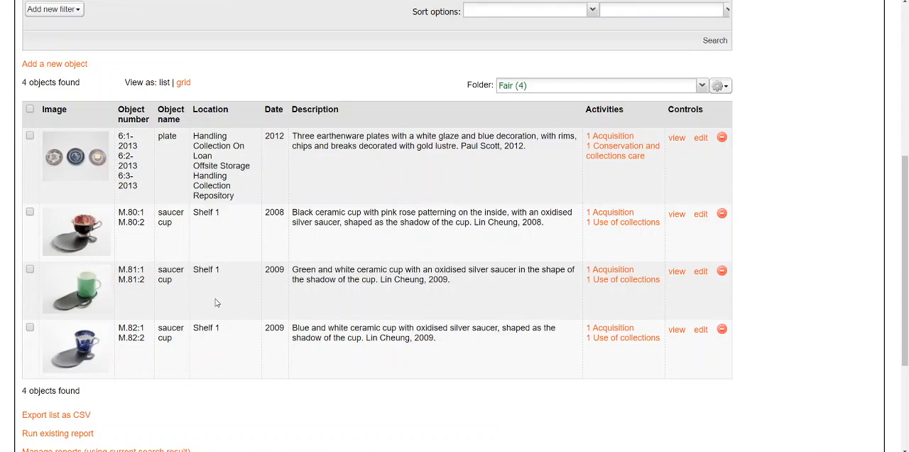
scroll(250, 274, up, 5)
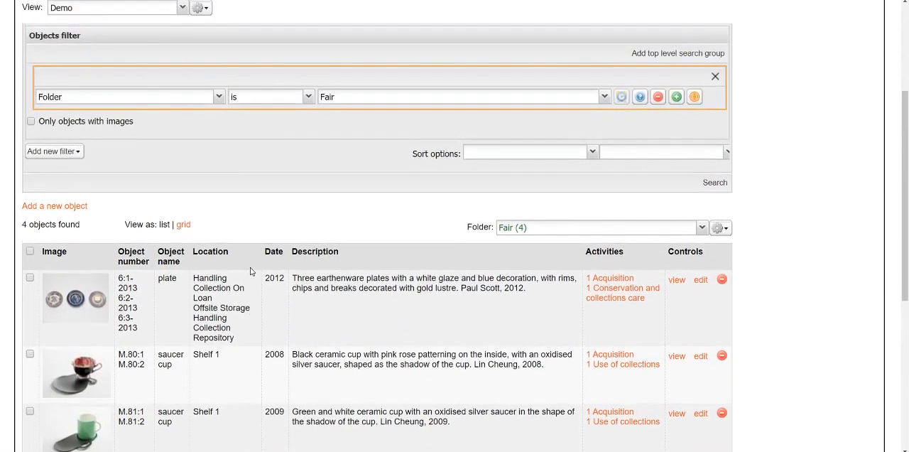
scroll(250, 268, up, 3)
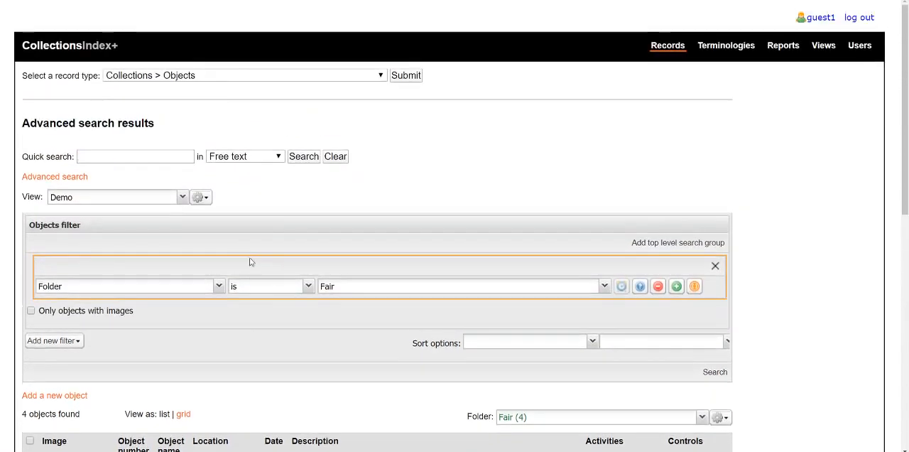
Step: Open object 1-2015 for editing from the full objects list and expand its Condition and technical assessment section
click(406, 77)
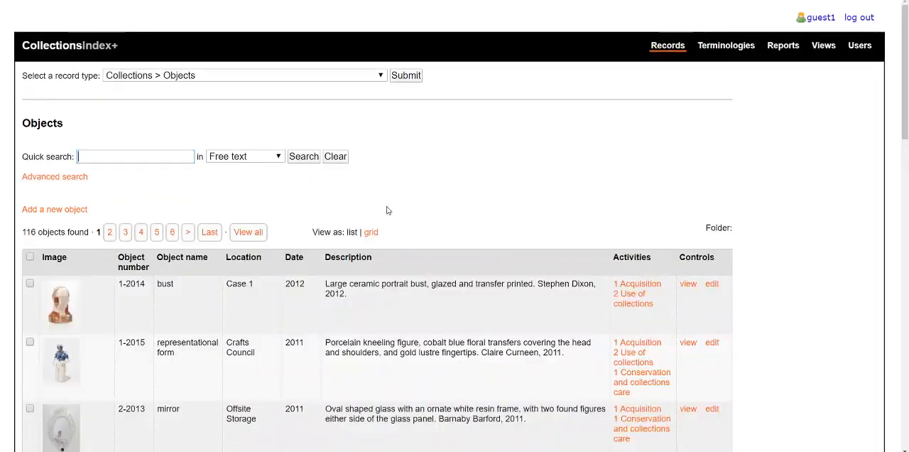
click(700, 346)
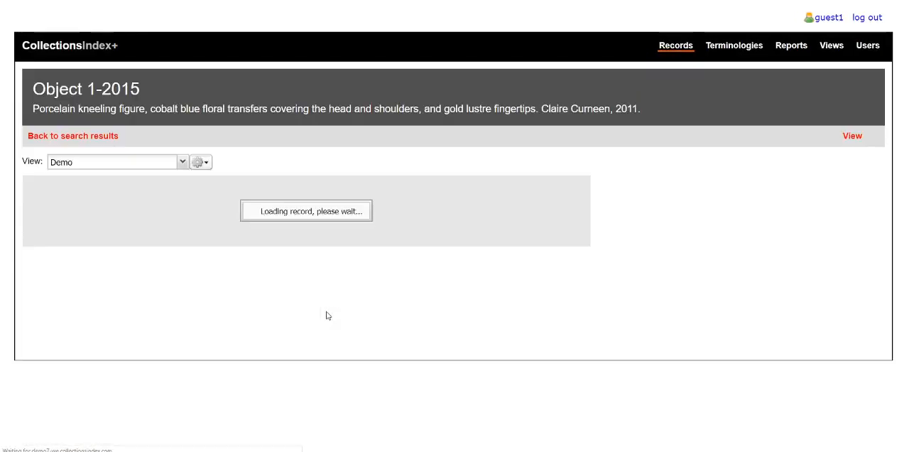
scroll(280, 291, down, 2)
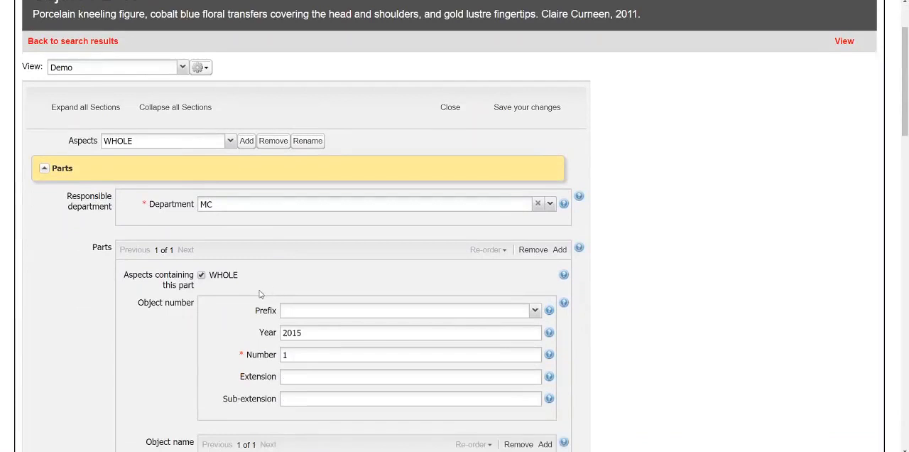
scroll(260, 290, down, 3)
scroll(260, 299, down, 5)
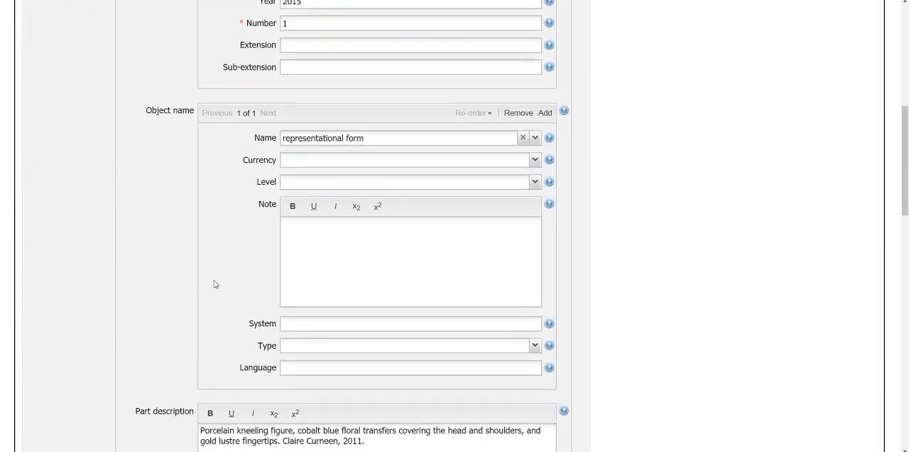
scroll(186, 291, down, 5)
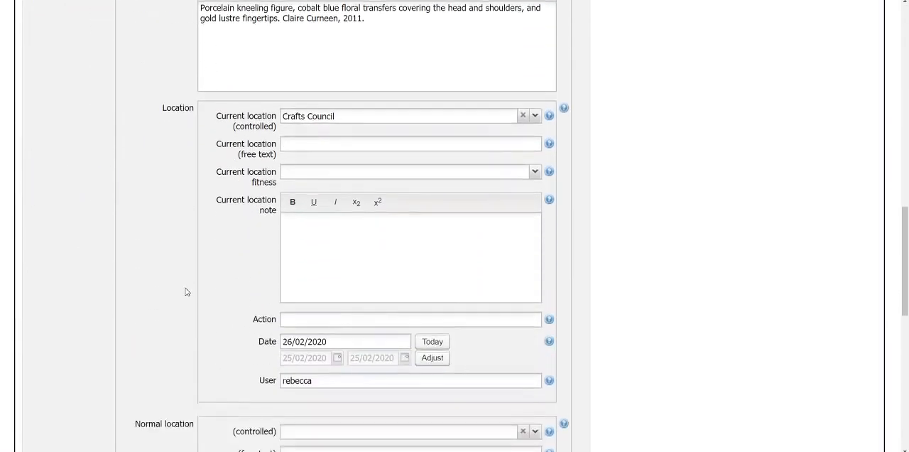
scroll(186, 291, down, 4)
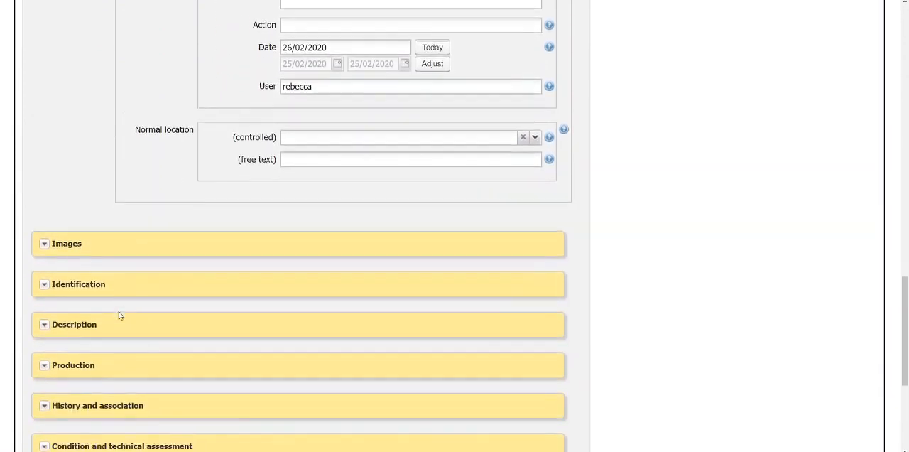
click(44, 310)
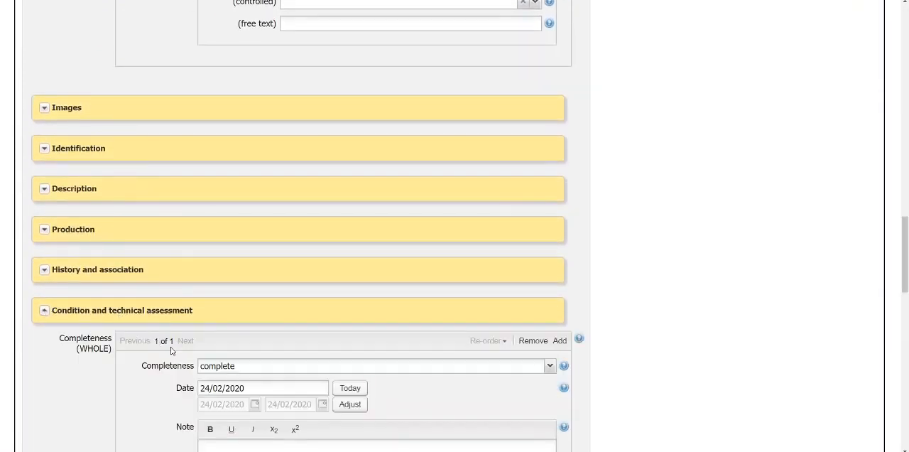
Step: Add a second Condition entry for the whole object, set to fair and dated today, 27/05/2020
scroll(170, 348, down, 4)
scroll(168, 353, down, 1)
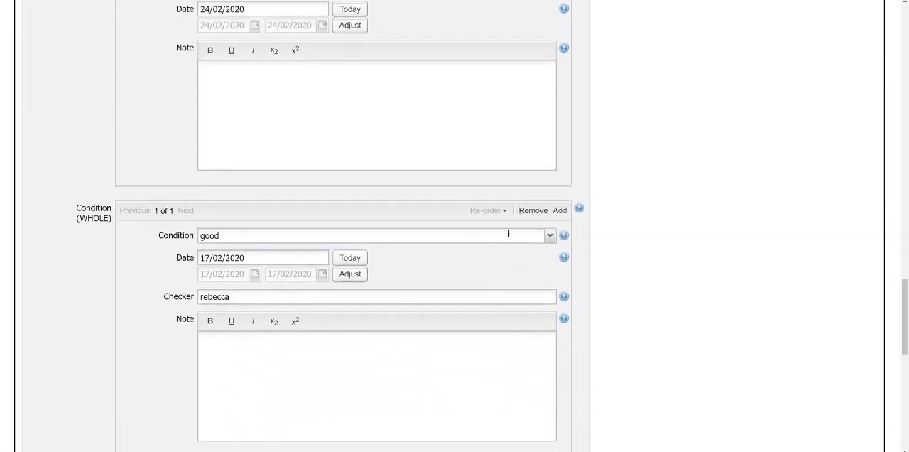
click(560, 211)
click(548, 235)
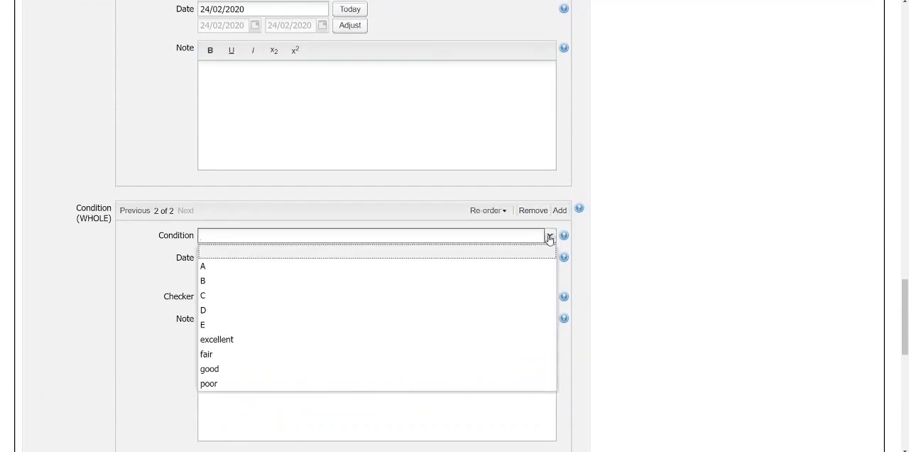
click(386, 355)
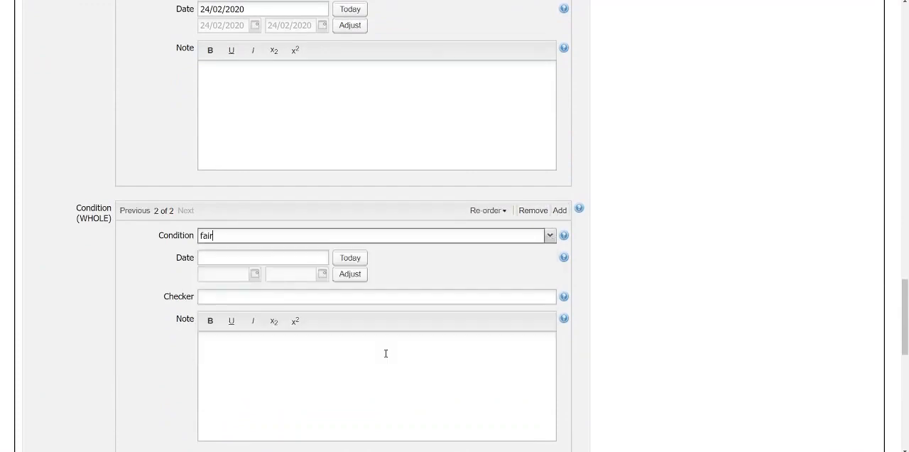
click(351, 258)
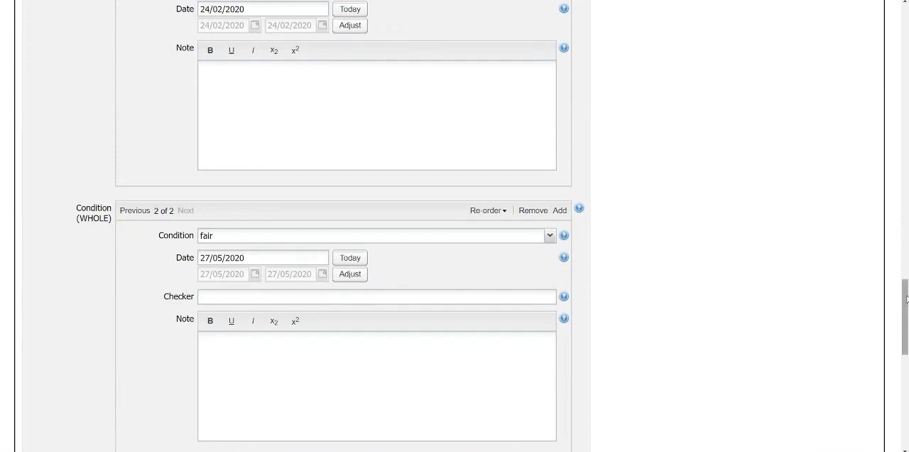
Step: Save the changes to the object 1-2015 record
drag(904, 299, 906, 29)
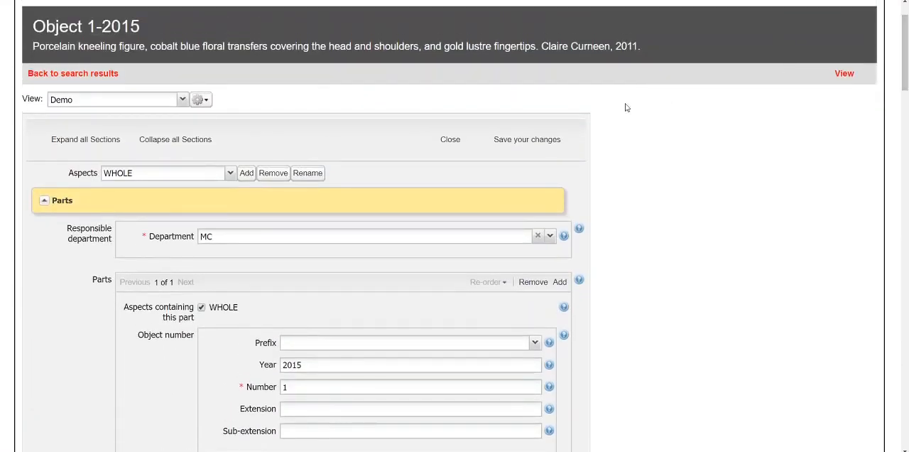
click(529, 146)
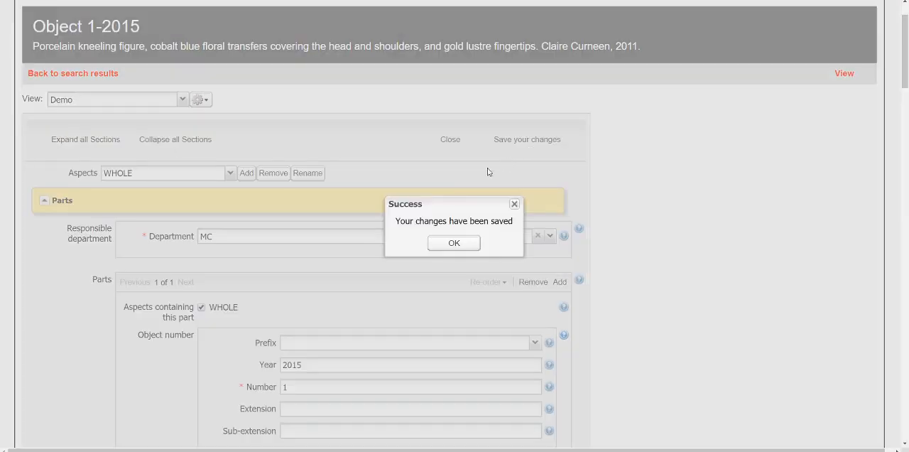
click(454, 243)
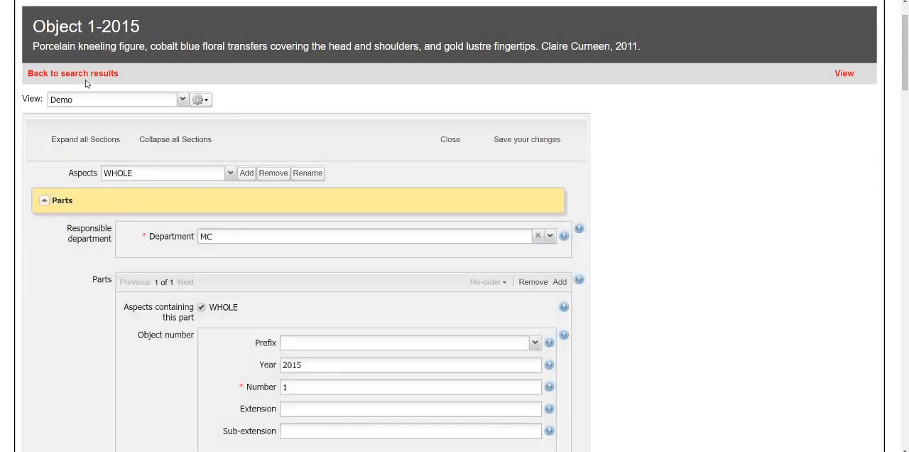
Step: Return to the search results, then show the Fair folder and list all its items to check whether object 1-2015 is included
click(86, 77)
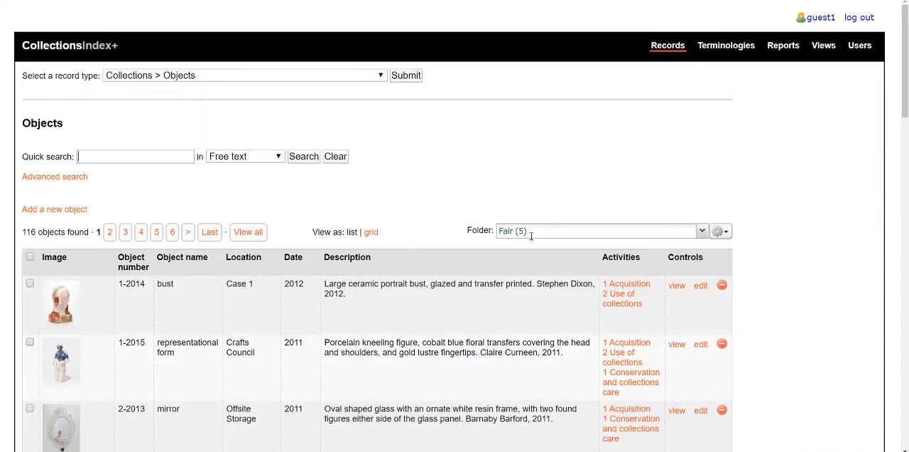
click(719, 231)
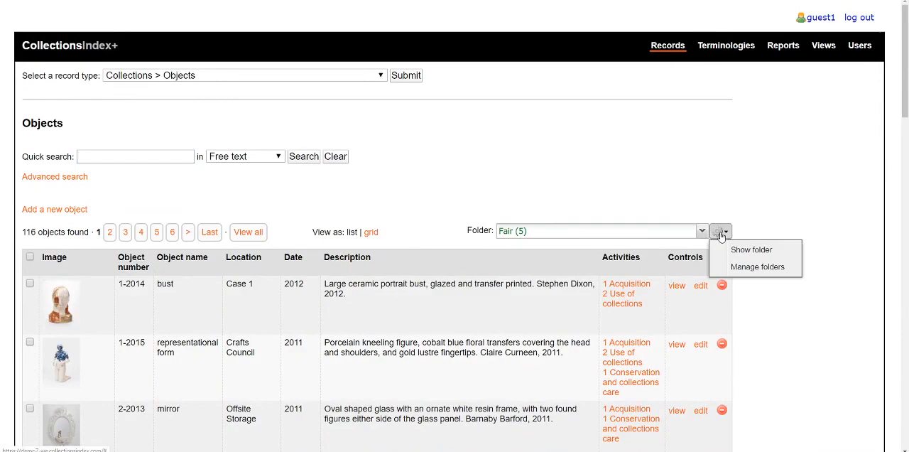
click(750, 257)
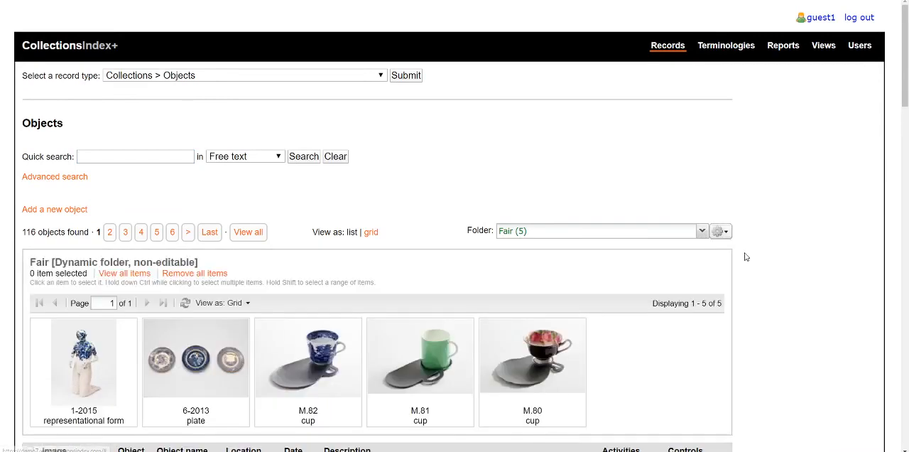
click(141, 271)
scroll(300, 212, down, 2)
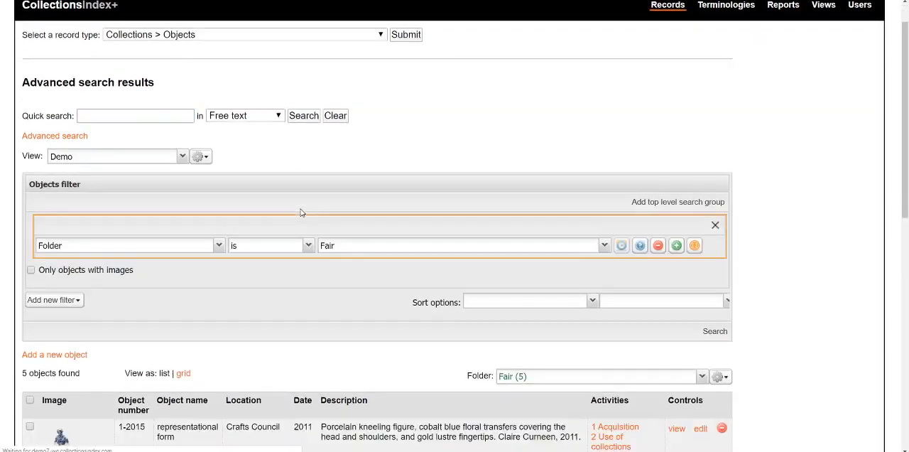
scroll(300, 212, down, 2)
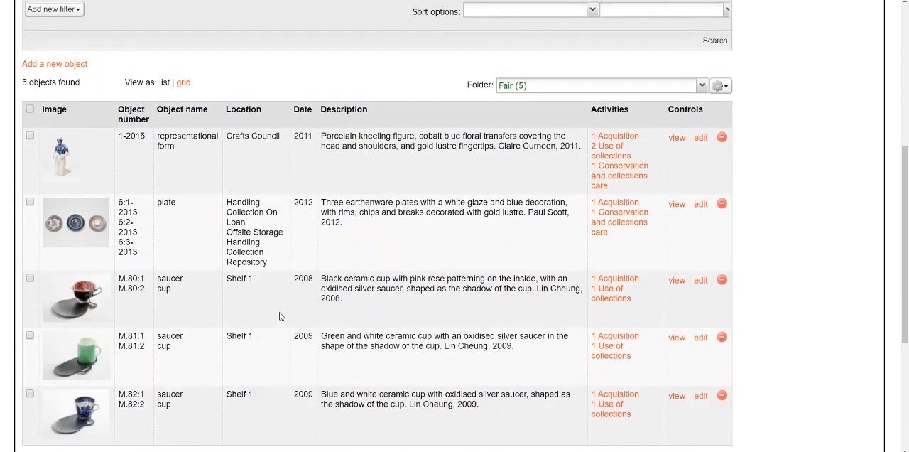
scroll(286, 262, down, 1)
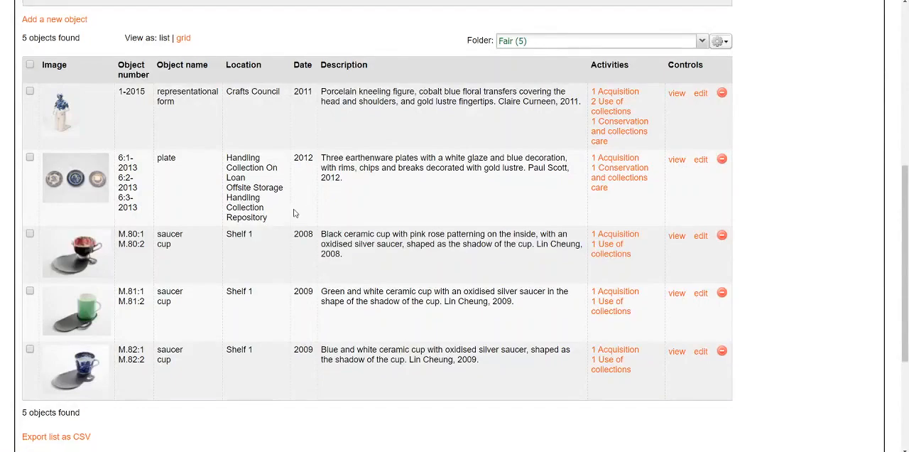
scroll(296, 206, up, 8)
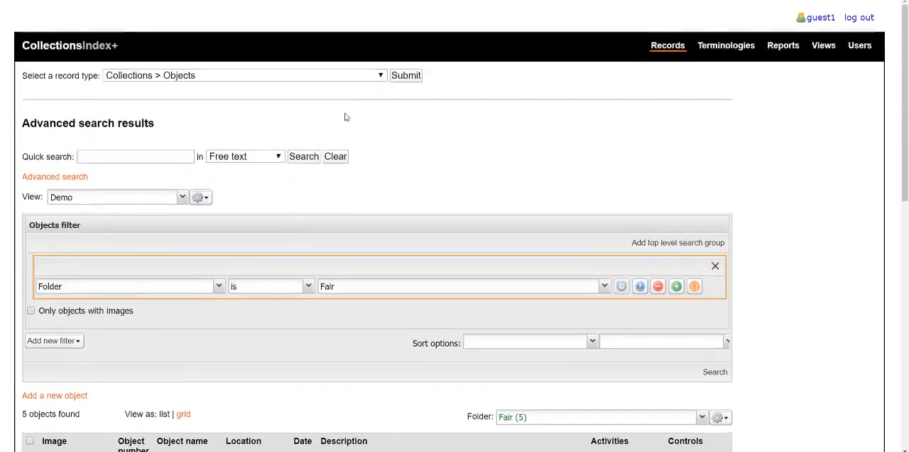
Step: List all objects and start an advanced search using Object production person as the search field
click(406, 74)
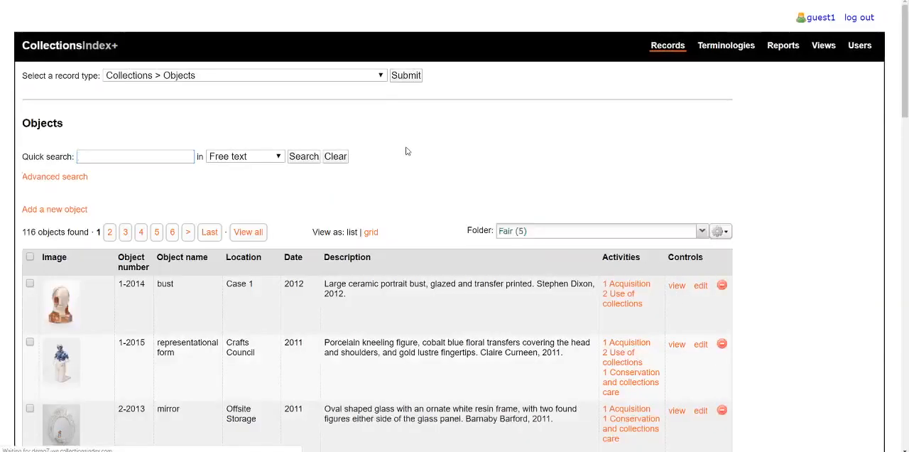
scroll(407, 149, down, 2)
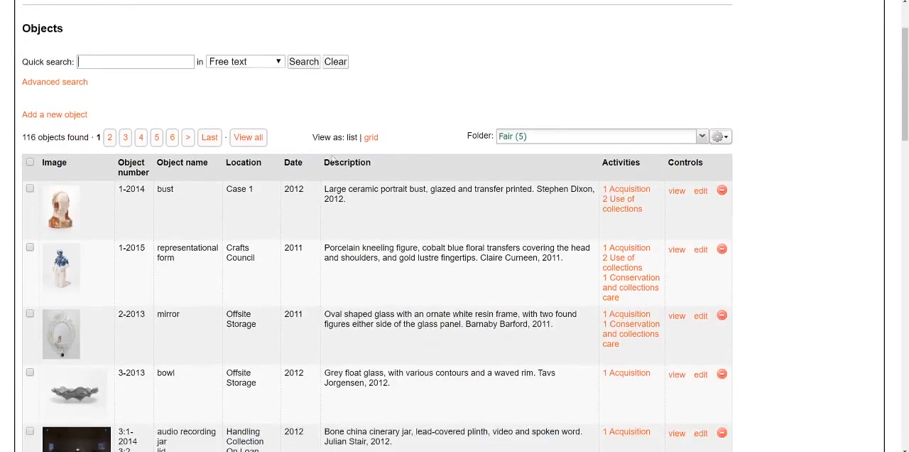
click(77, 83)
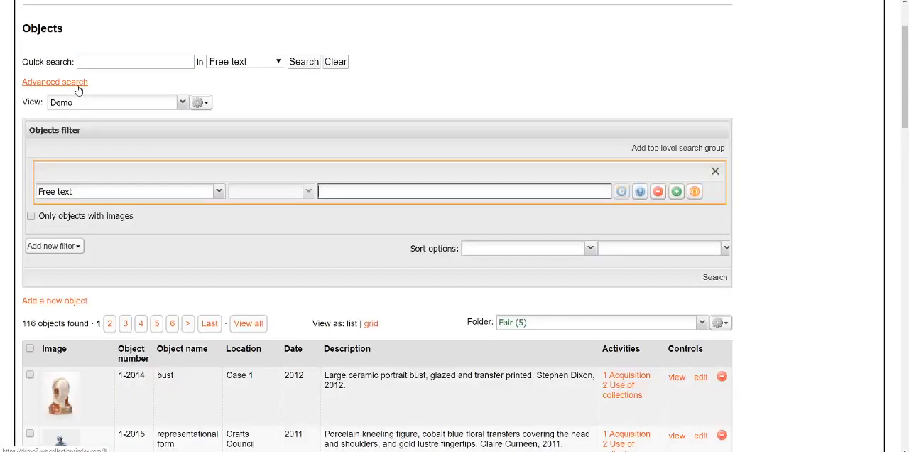
click(219, 193)
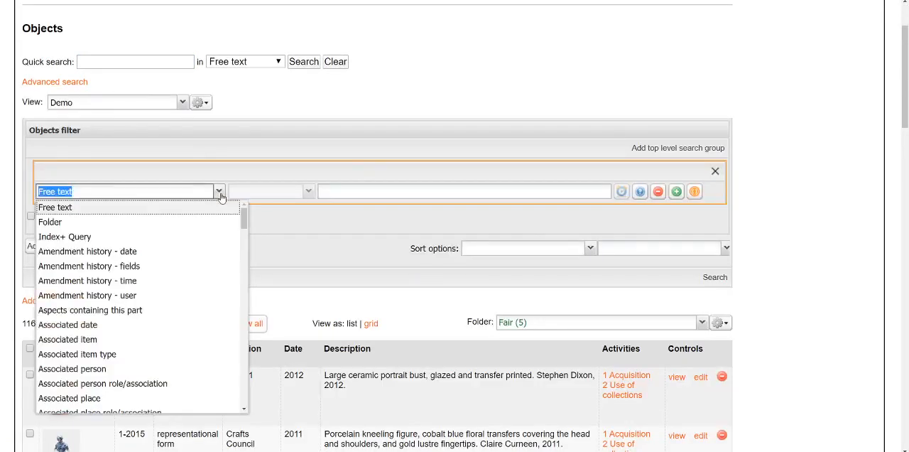
text(object)
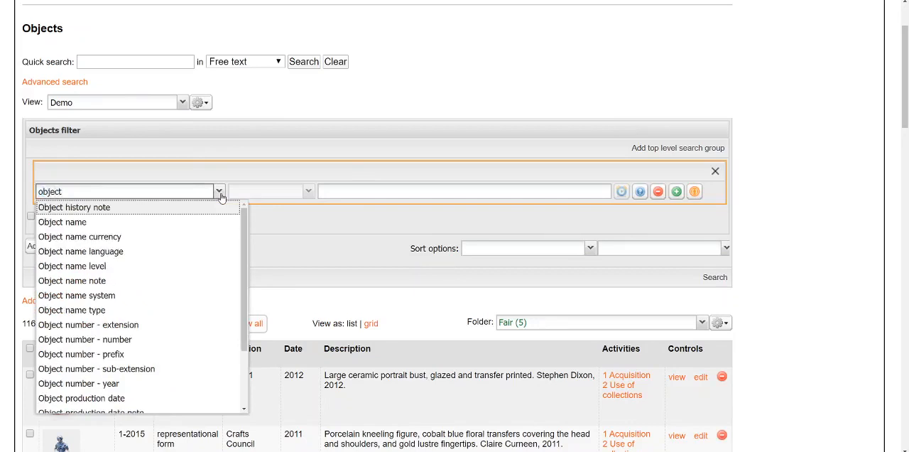
text( production )
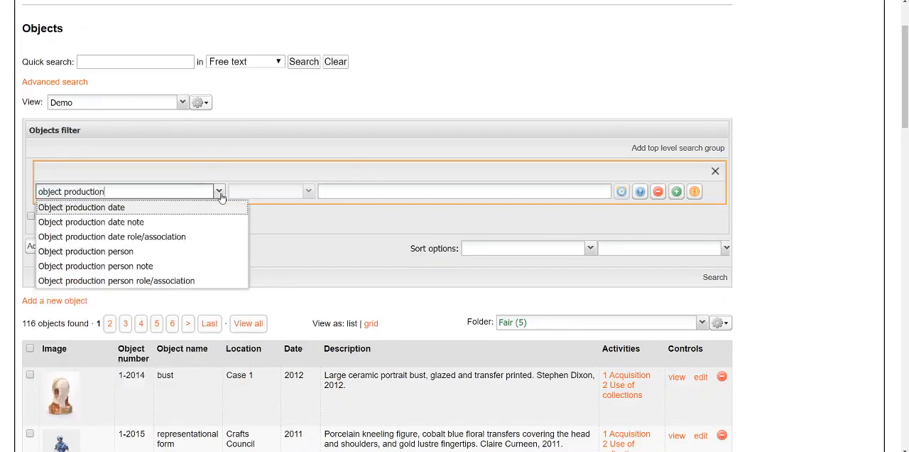
text(person)
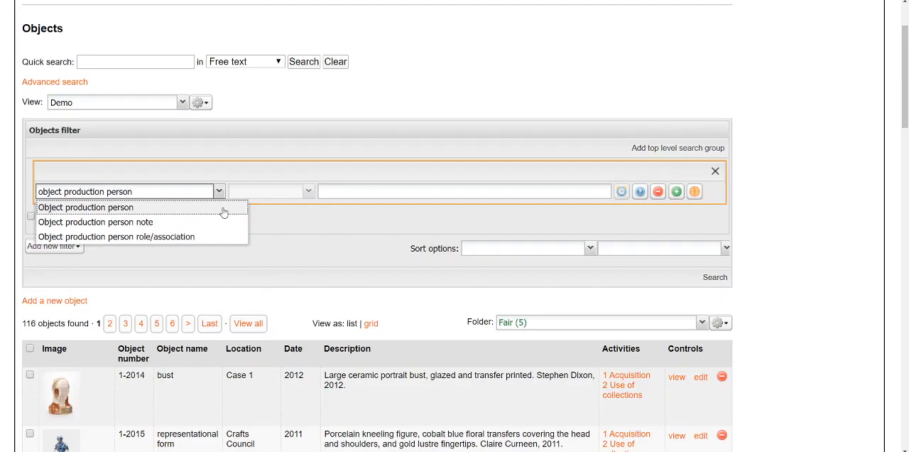
click(223, 208)
Step: Set the production person to the artist record Scott, Paul (AUTH787) and run the search
click(333, 209)
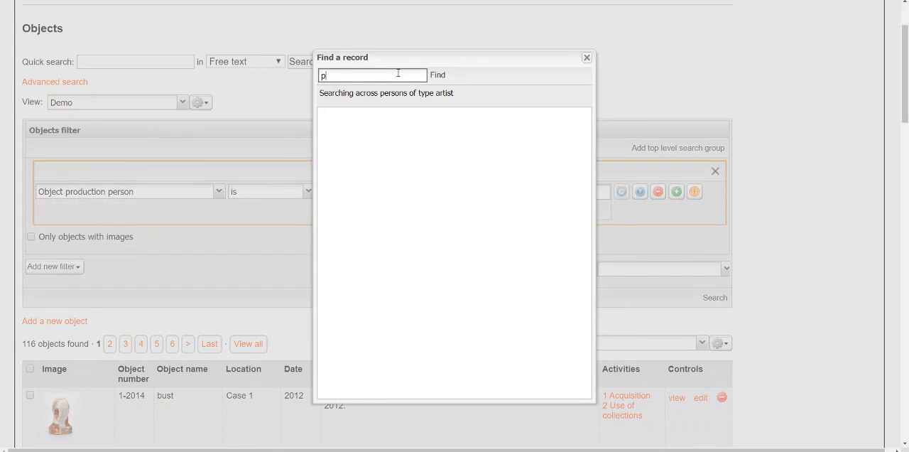
text(paul scott)
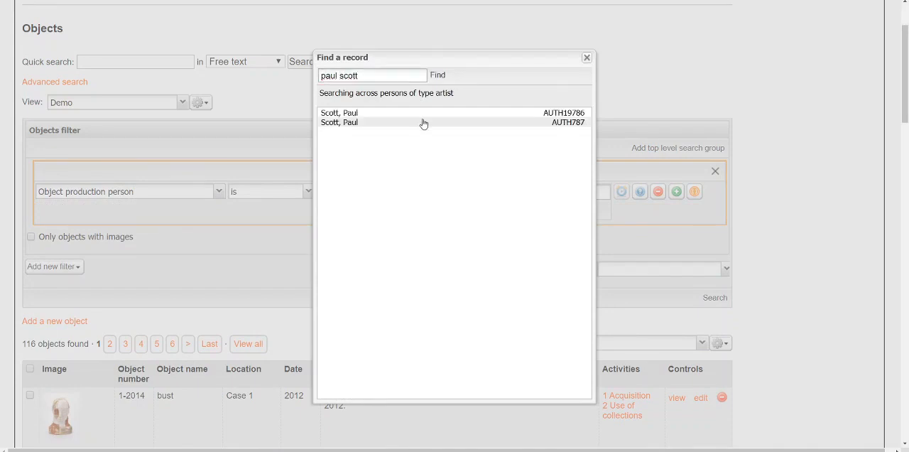
click(423, 123)
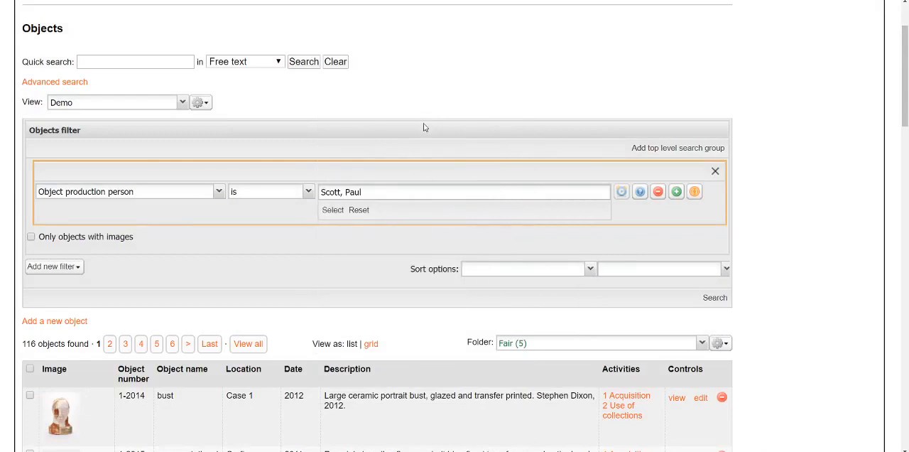
click(713, 299)
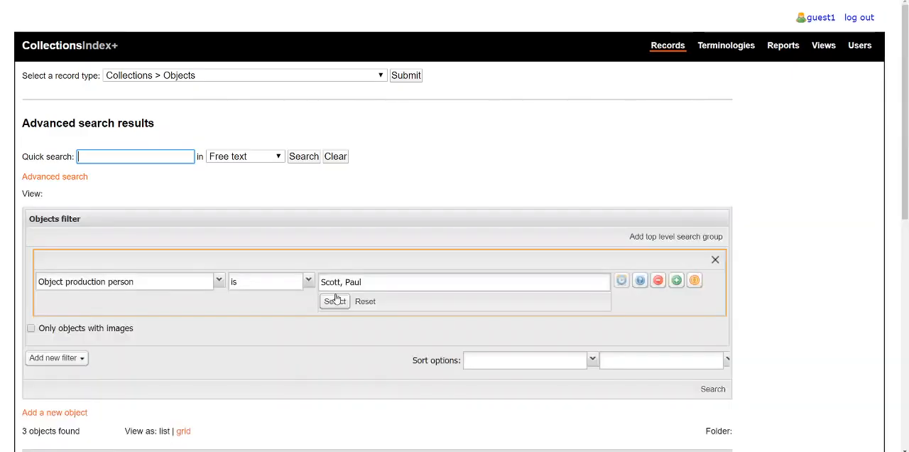
scroll(333, 294, down, 5)
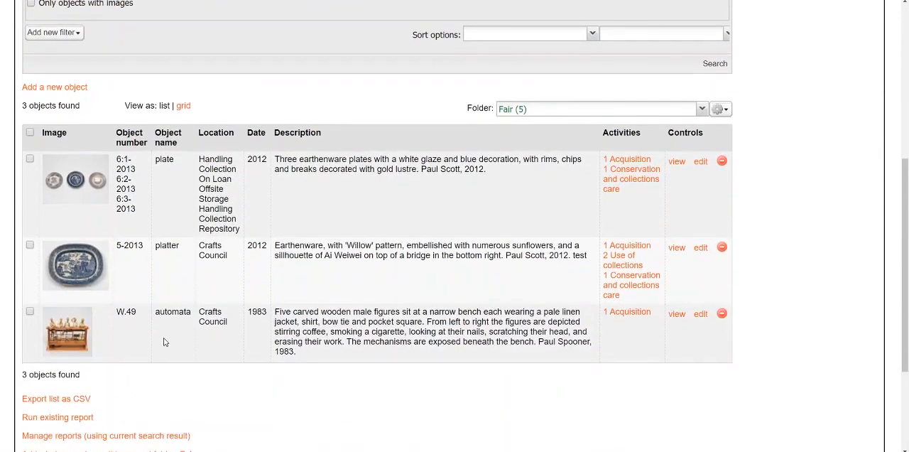
Step: Add a second search criterion to the same group using the Object production date field
scroll(160, 341, up, 1)
scroll(302, 296, up, 1)
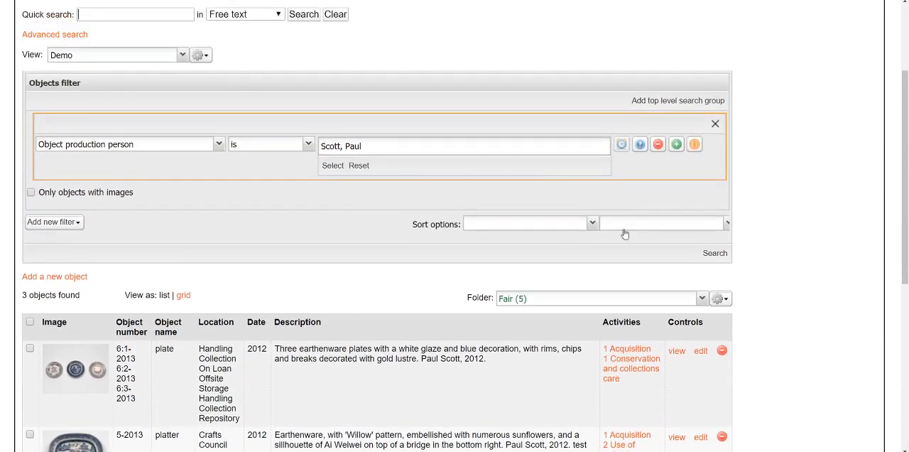
click(676, 144)
click(201, 186)
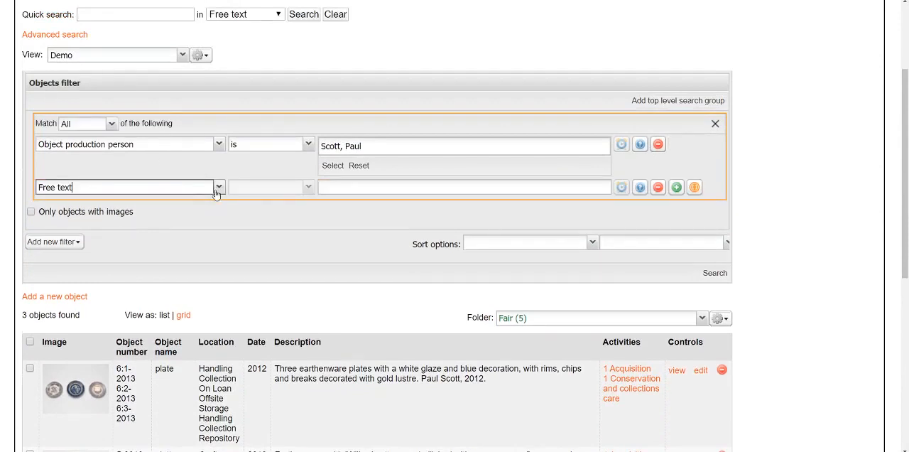
text(object )
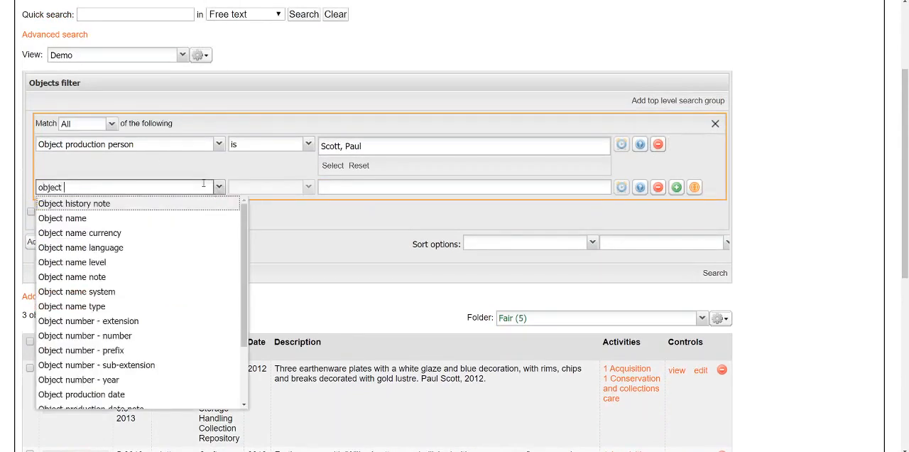
text(production )
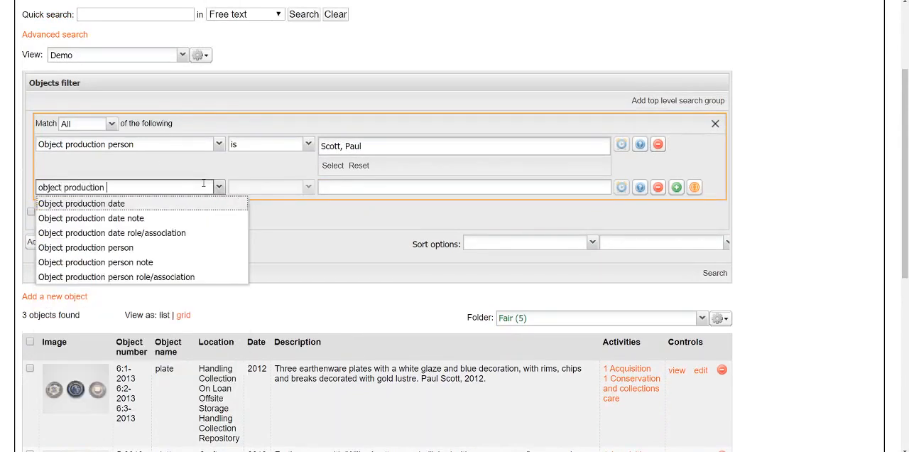
text(darete)
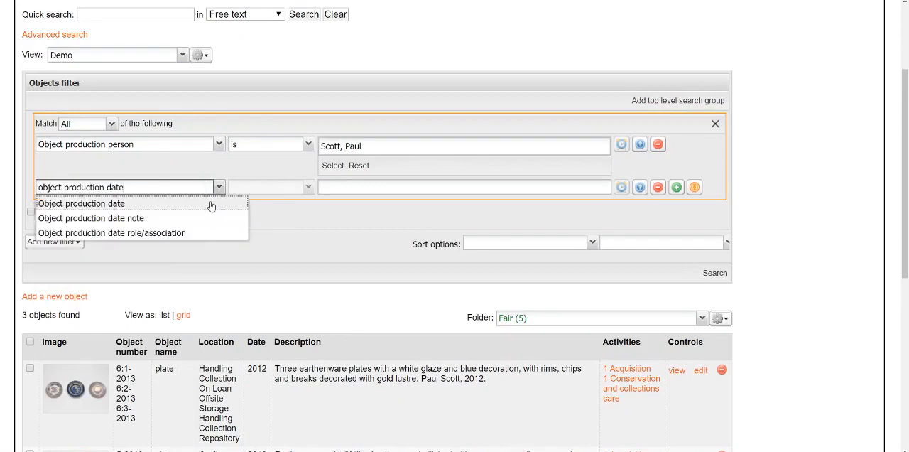
click(211, 205)
Step: Set the production date criterion to "is in the range" 21st Century and run the search
click(309, 187)
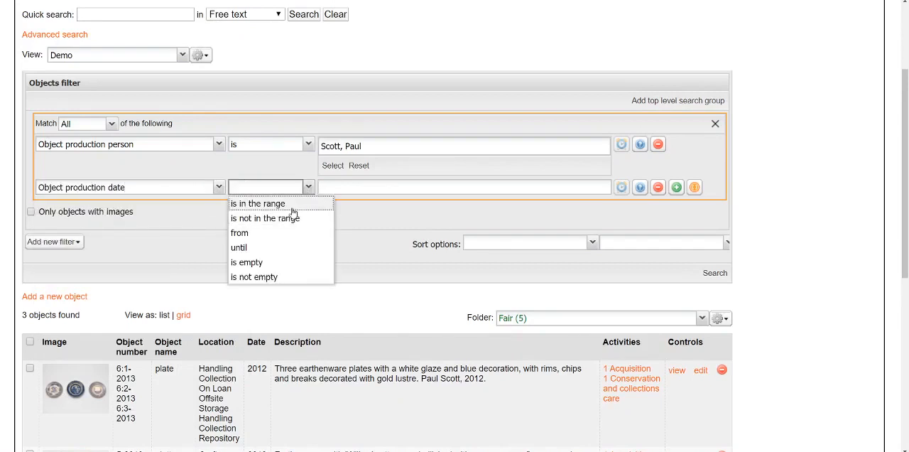
click(291, 204)
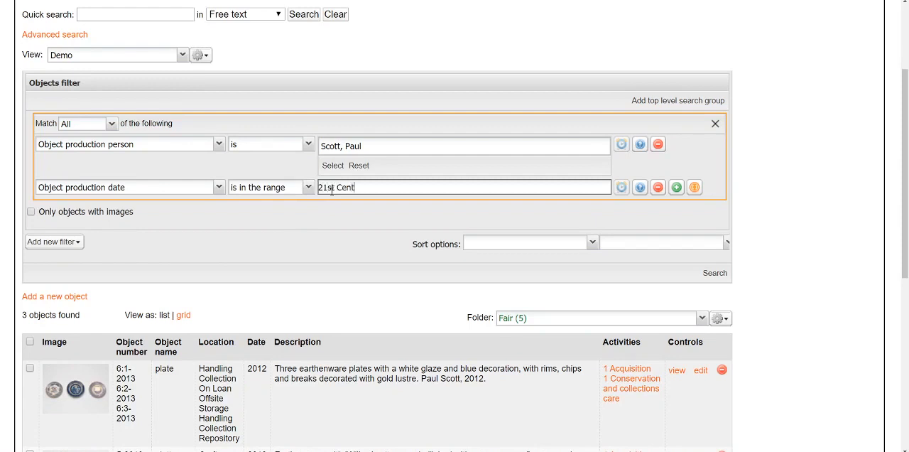
click(715, 274)
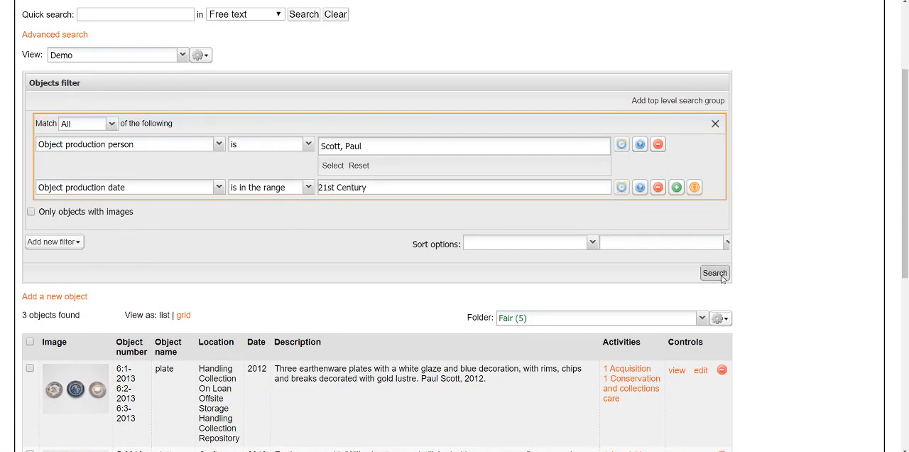
scroll(210, 308, down, 4)
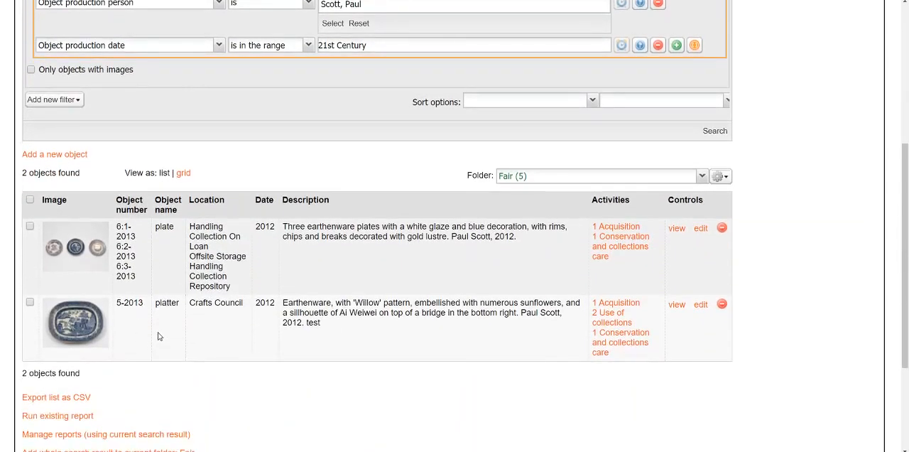
Step: Create a dynamic folder named "Paul Scott, 21st Century" from the search result and make it the current folder
scroll(159, 335, down, 2)
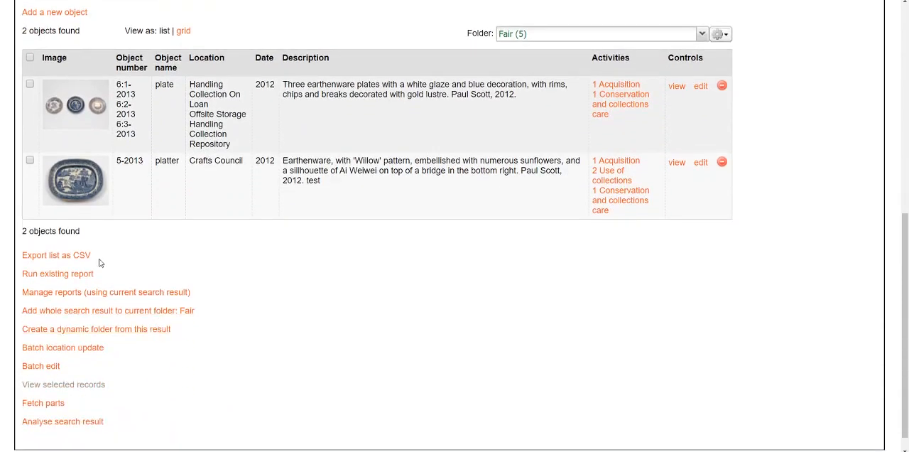
click(88, 331)
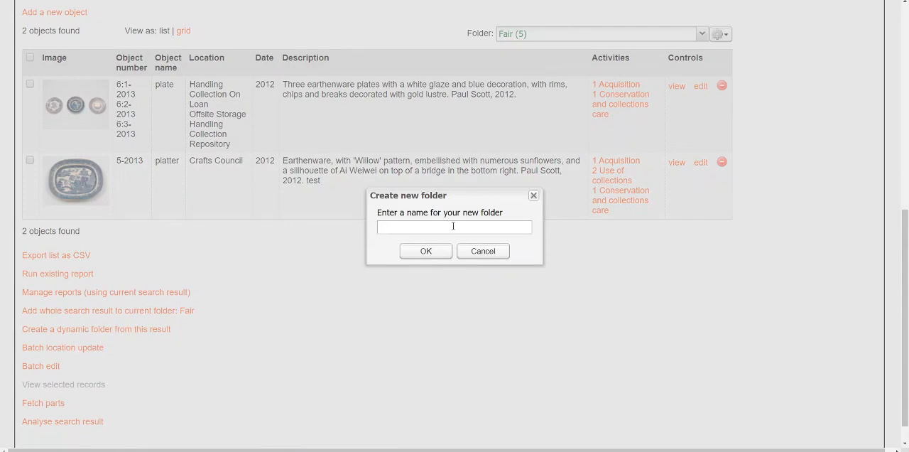
text(Paul Scott, 21st Century)
click(440, 250)
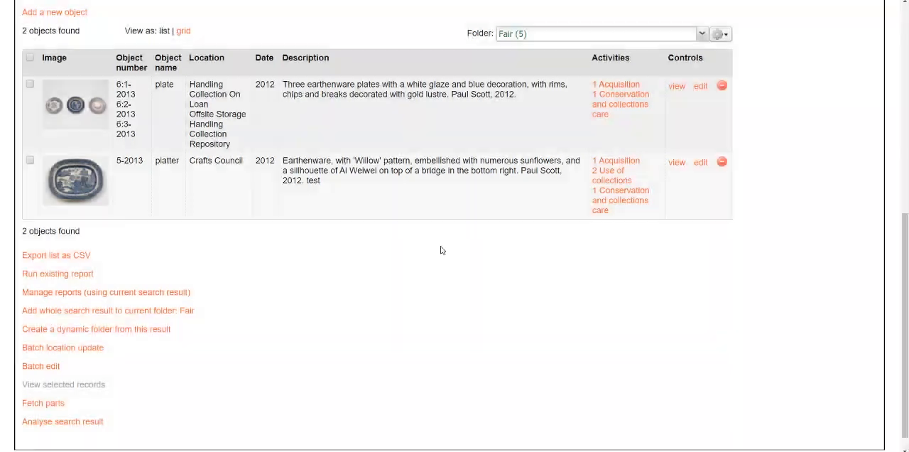
click(455, 243)
click(701, 36)
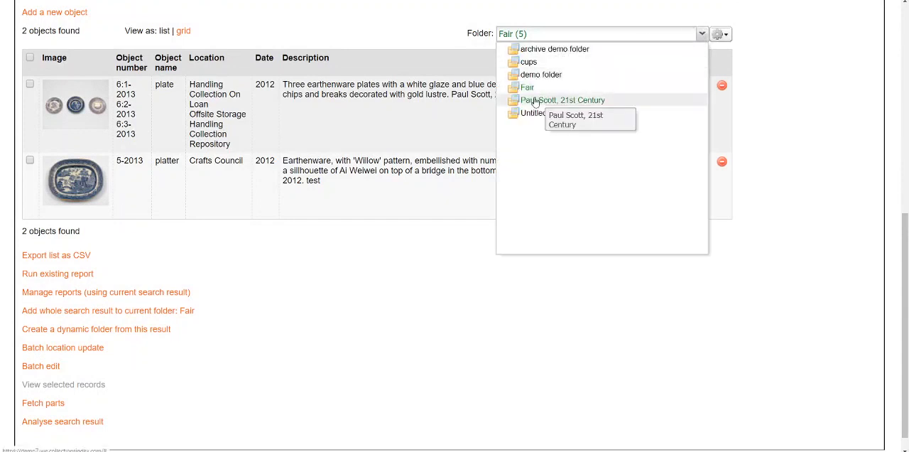
click(536, 102)
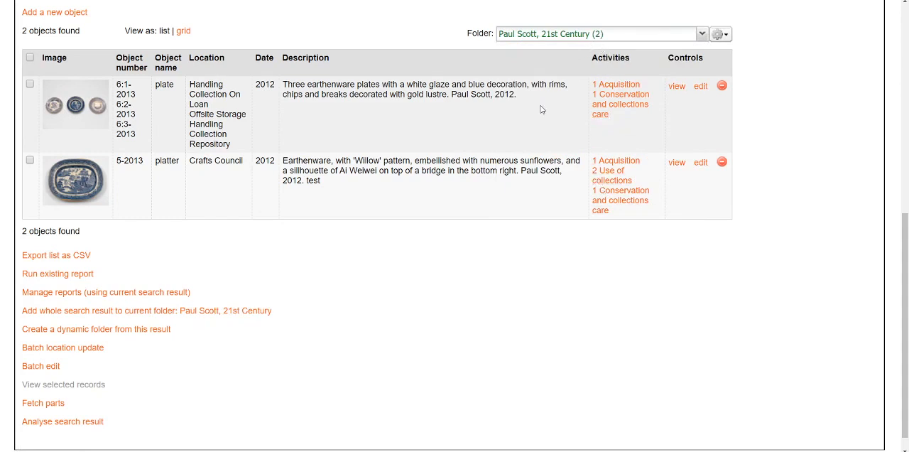
Step: Remove the Object production date criterion and rerun the search by production person only
scroll(458, 147, up, 3)
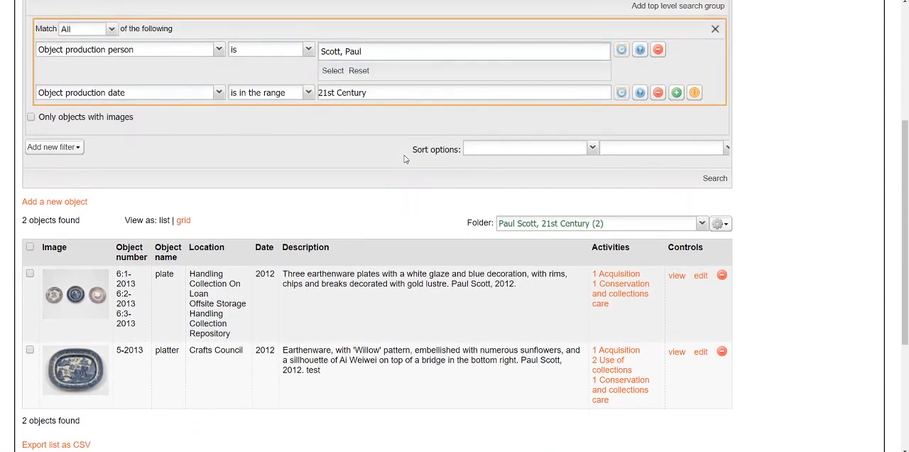
scroll(402, 157, up, 1)
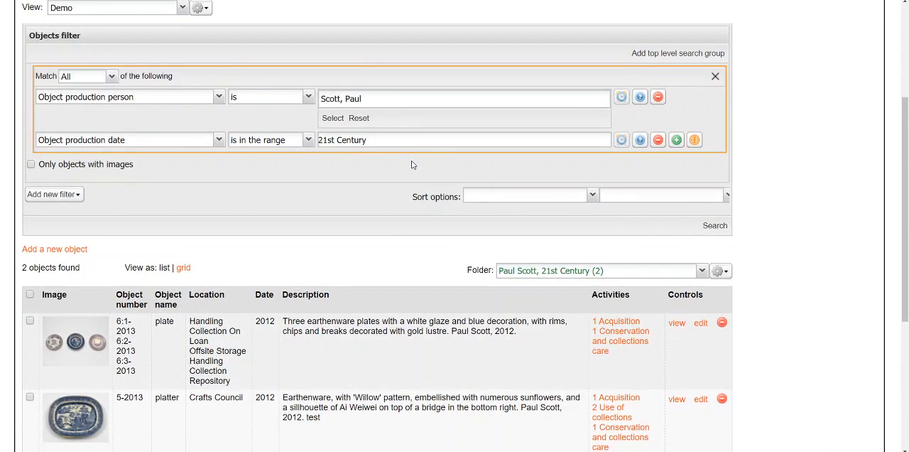
scroll(373, 248, up, 1)
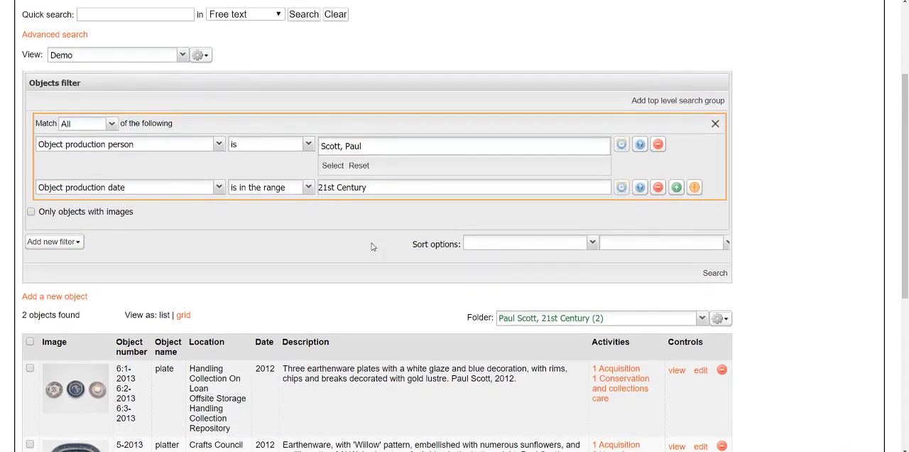
scroll(372, 246, up, 2)
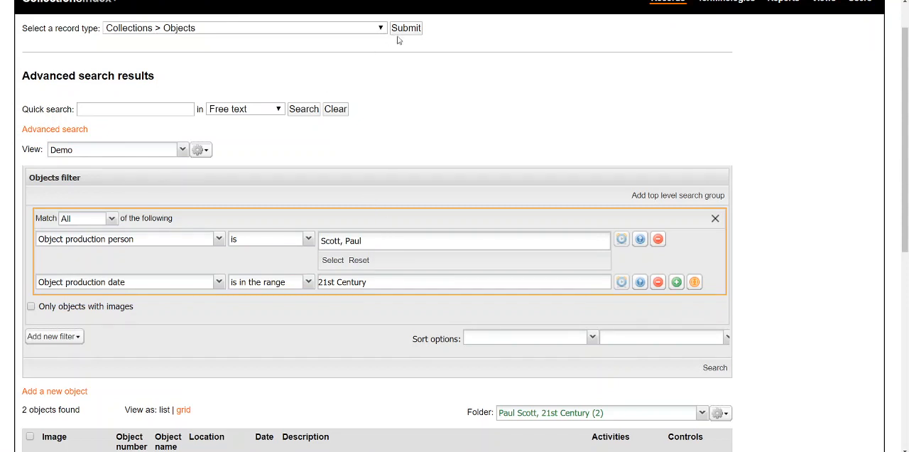
click(657, 282)
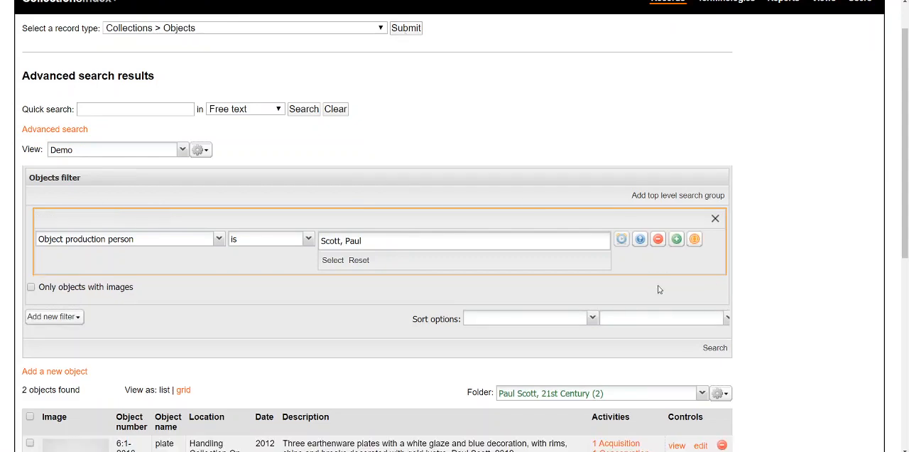
click(706, 351)
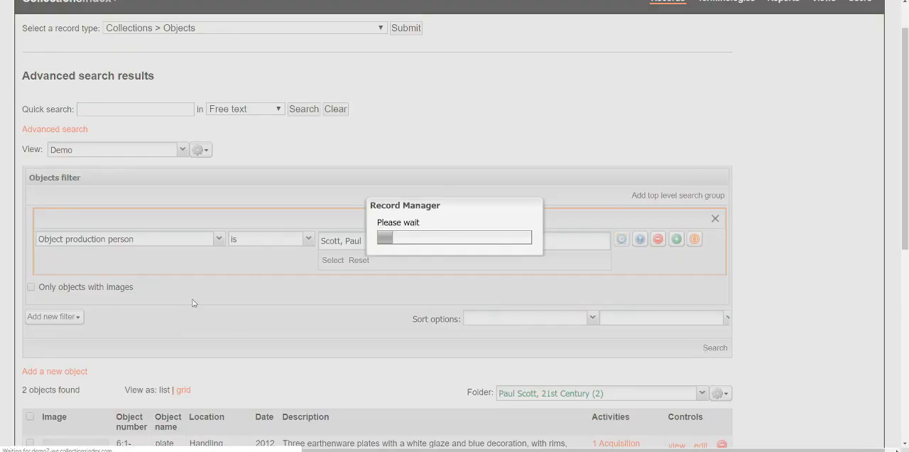
Step: Open object W.49 from the search results for editing and expand its Production section
scroll(348, 302, down, 5)
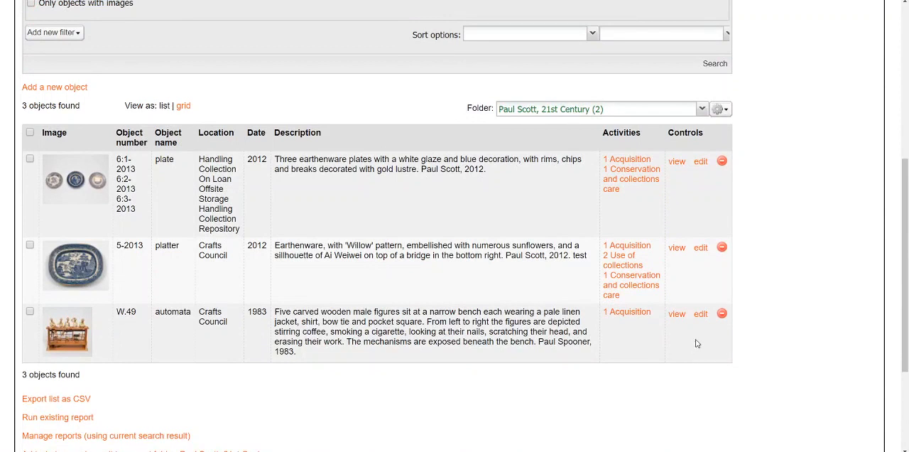
click(701, 314)
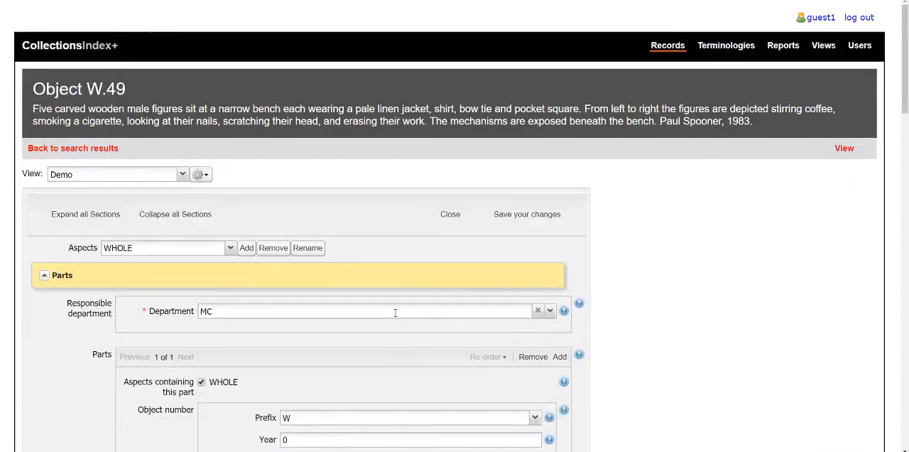
scroll(395, 312, down, 5)
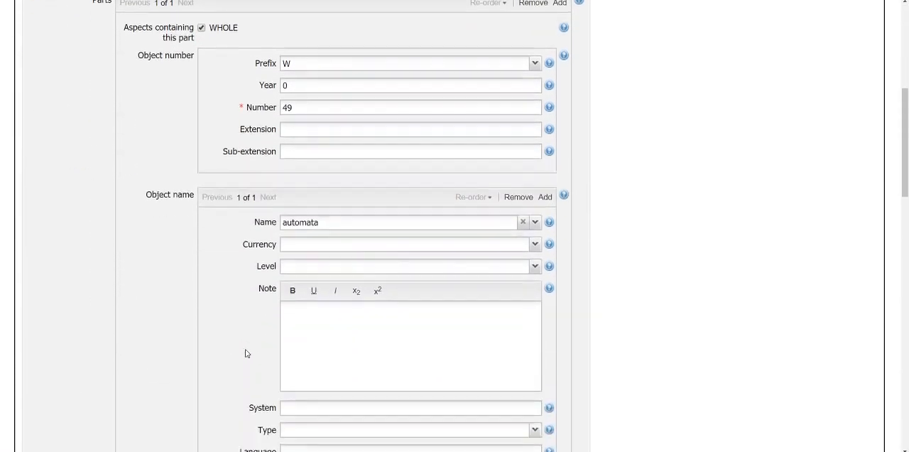
scroll(246, 353, down, 9)
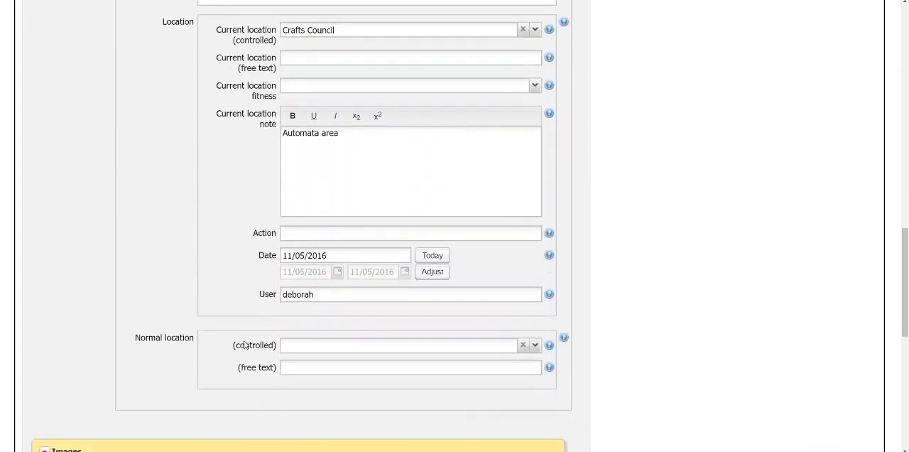
scroll(245, 344, down, 4)
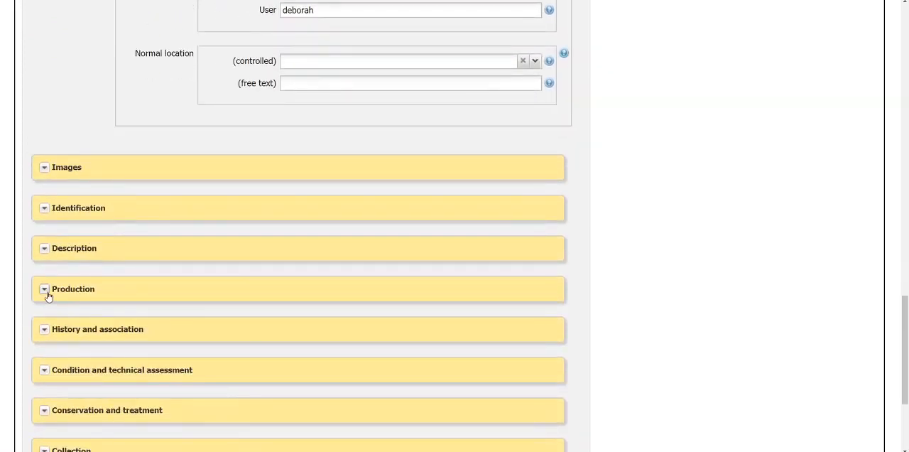
click(47, 291)
Step: Set the object production date of W.49 to 2001
scroll(67, 310, down, 3)
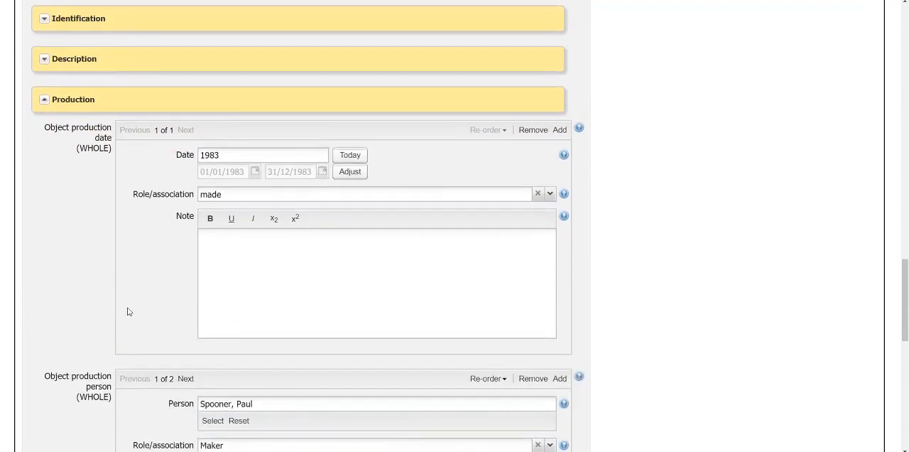
scroll(128, 311, down, 4)
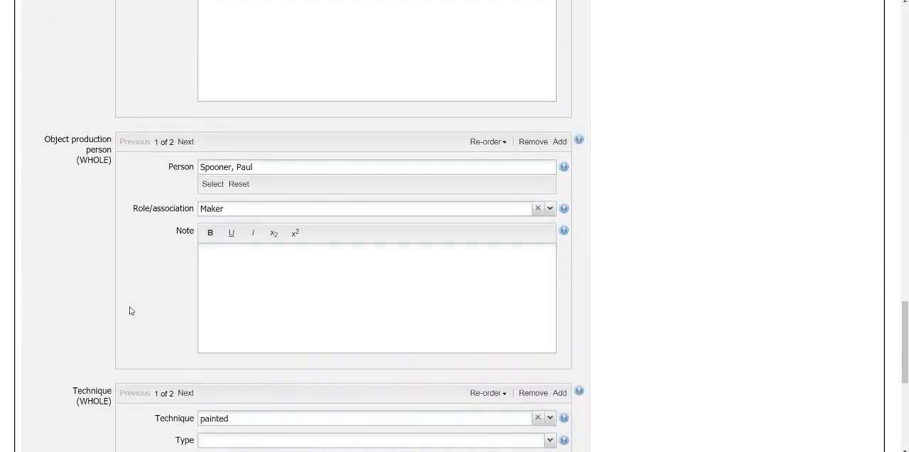
scroll(130, 310, down, 2)
scroll(131, 310, up, 4)
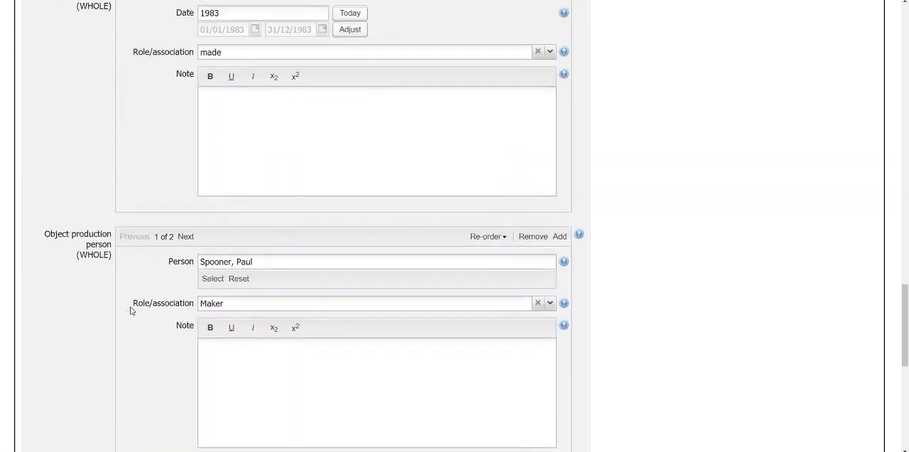
scroll(130, 310, up, 2)
click(225, 155)
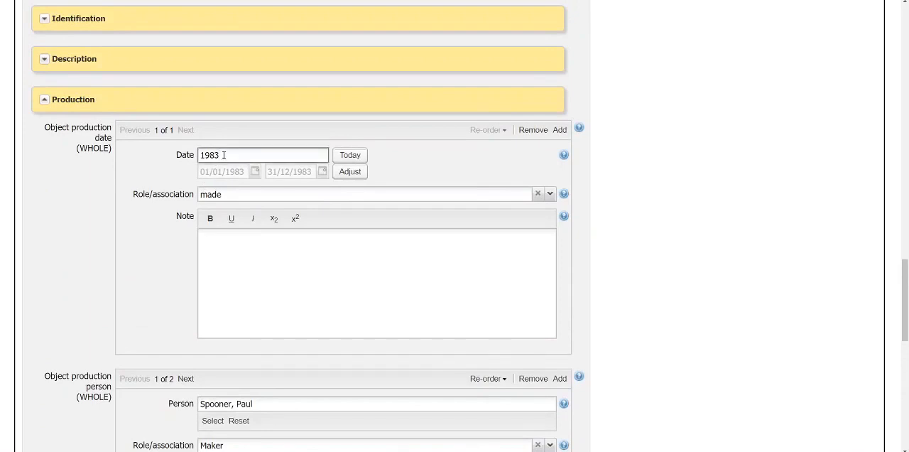
drag(223, 155, 199, 155)
text(2001)
Step: Save the changes to object W.49 and return to the objects list, leaving the edit page
scroll(467, 175, up, 5)
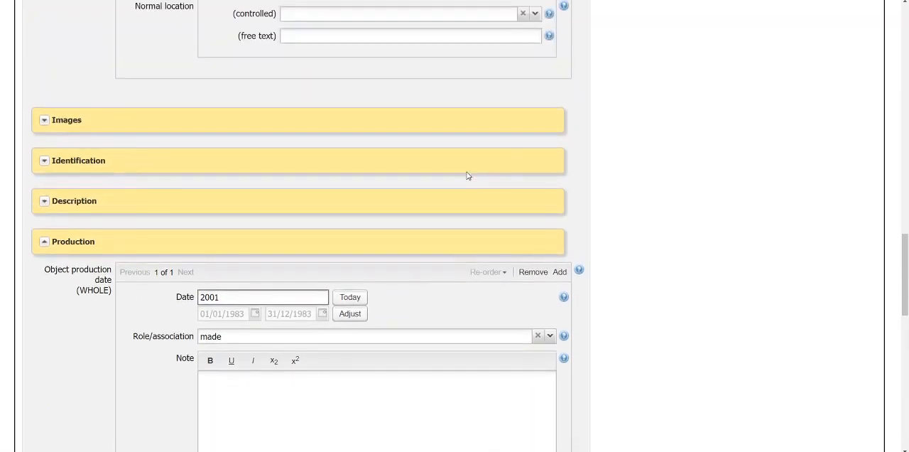
scroll(467, 175, up, 12)
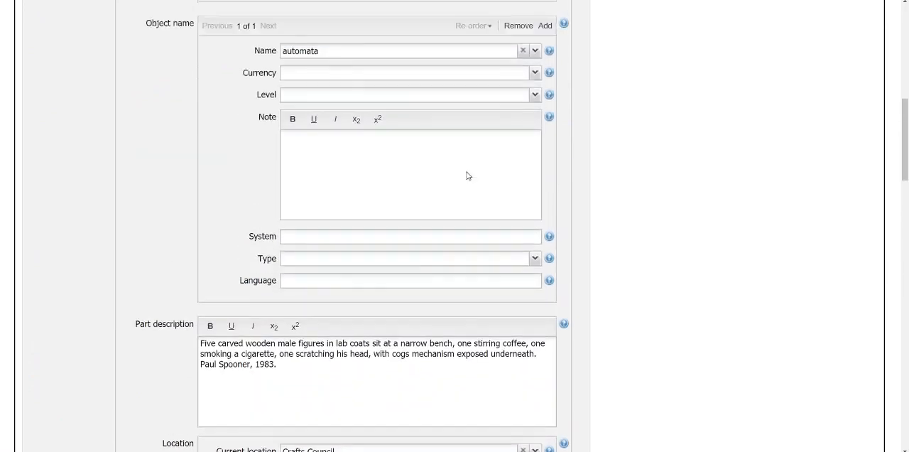
scroll(467, 175, up, 6)
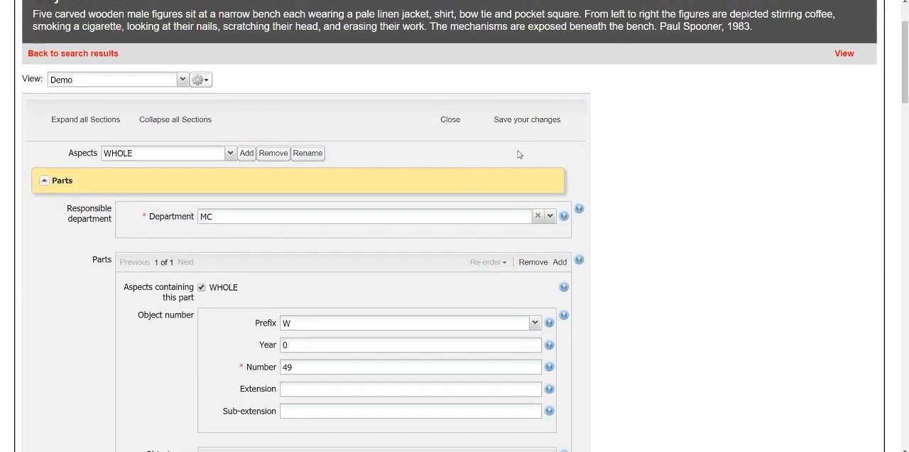
click(537, 122)
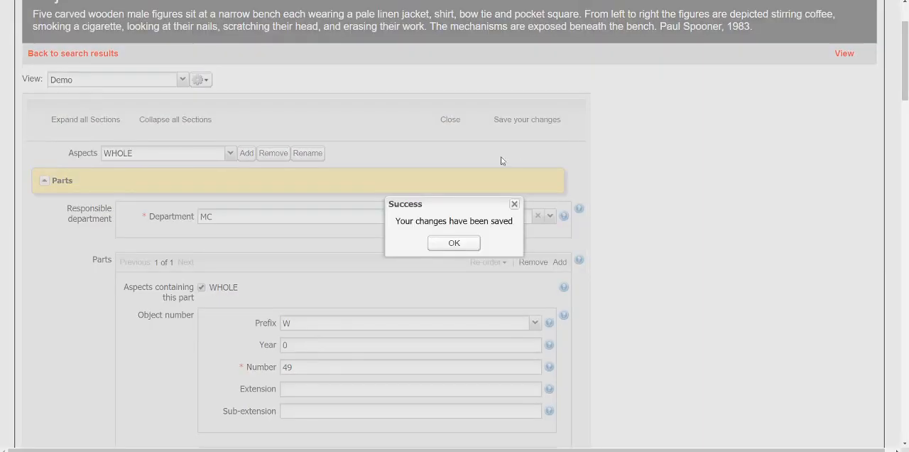
click(466, 246)
scroll(467, 246, up, 2)
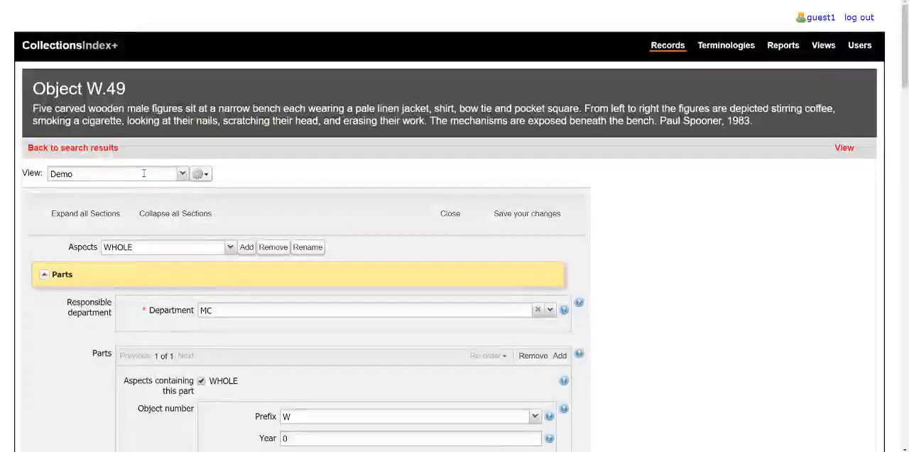
click(108, 149)
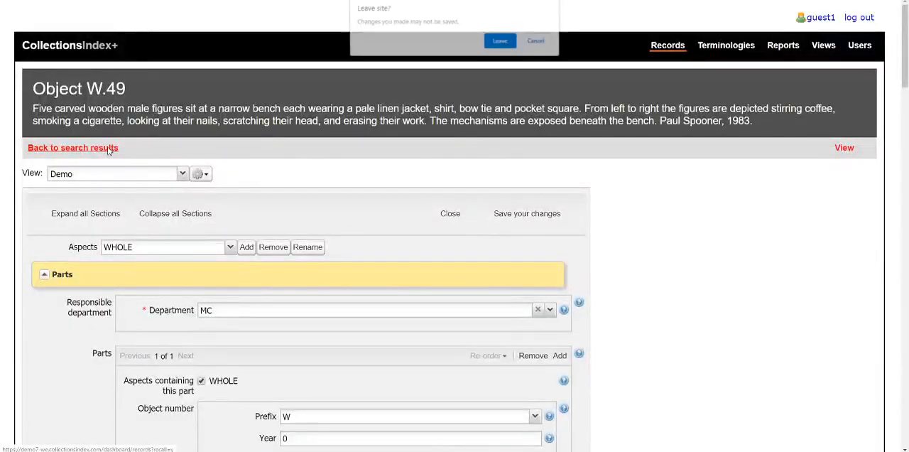
click(504, 42)
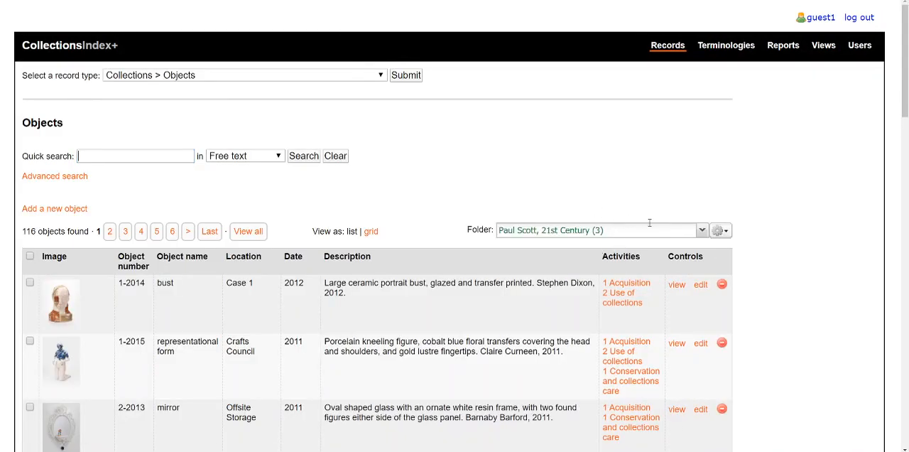
click(725, 232)
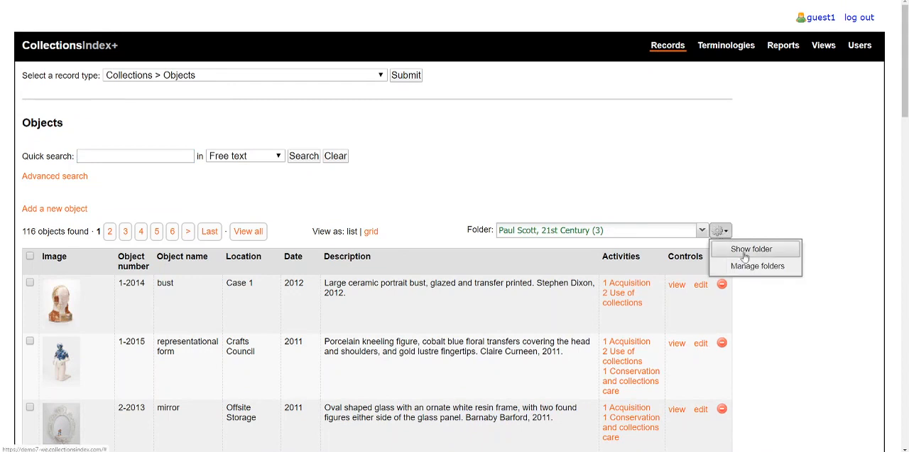
click(744, 256)
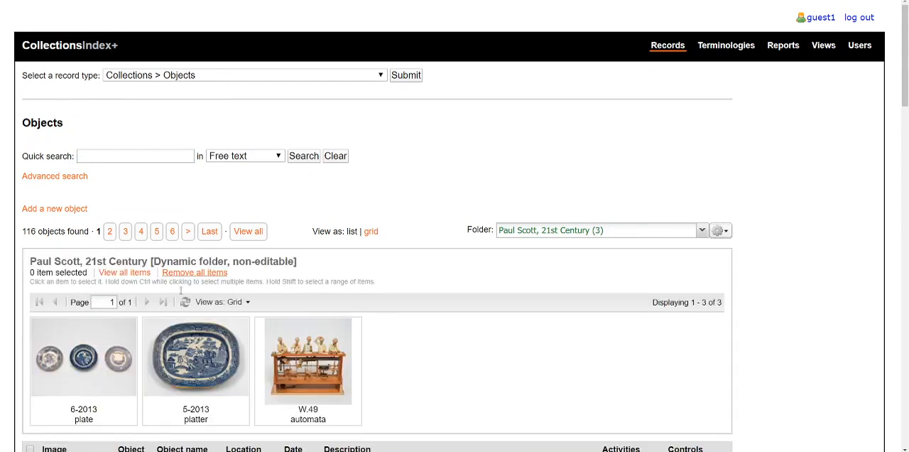
click(136, 276)
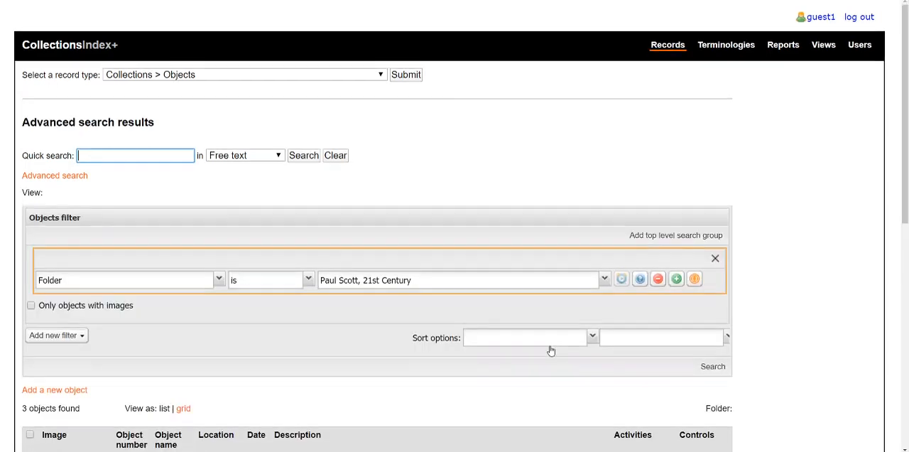
scroll(550, 349, down, 5)
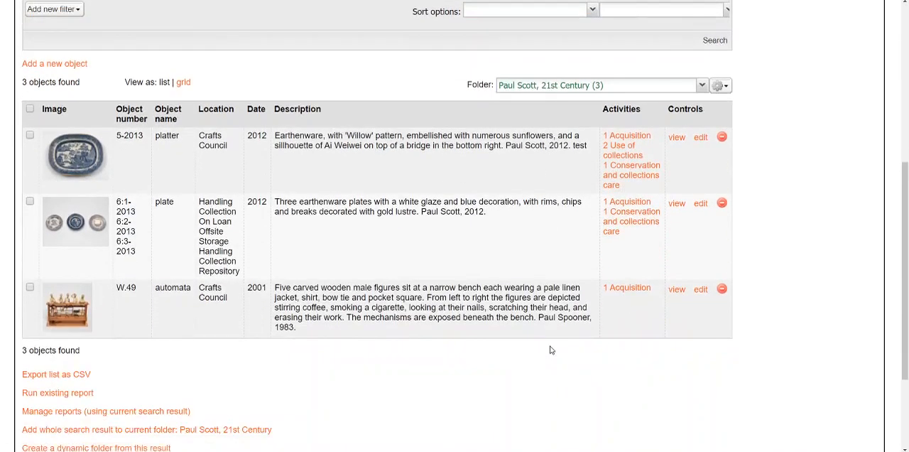
Step: Reopen object W.49 from the folder's items for editing and expand the Production section
click(700, 291)
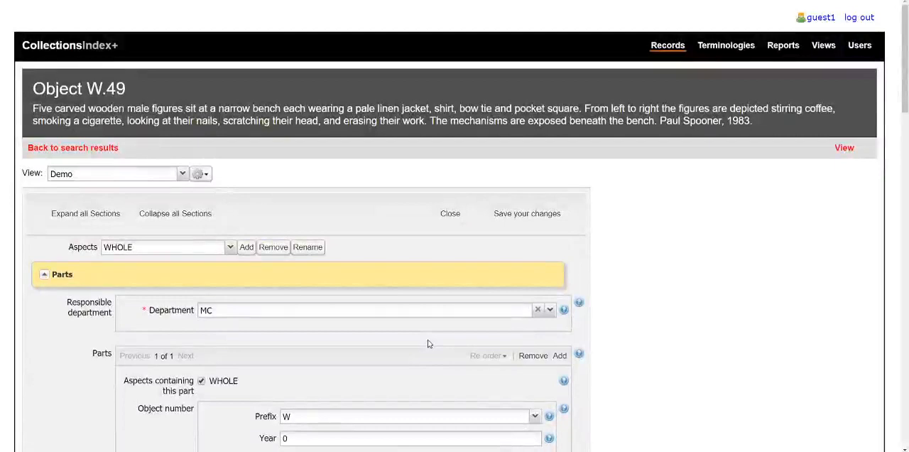
scroll(428, 344, down, 14)
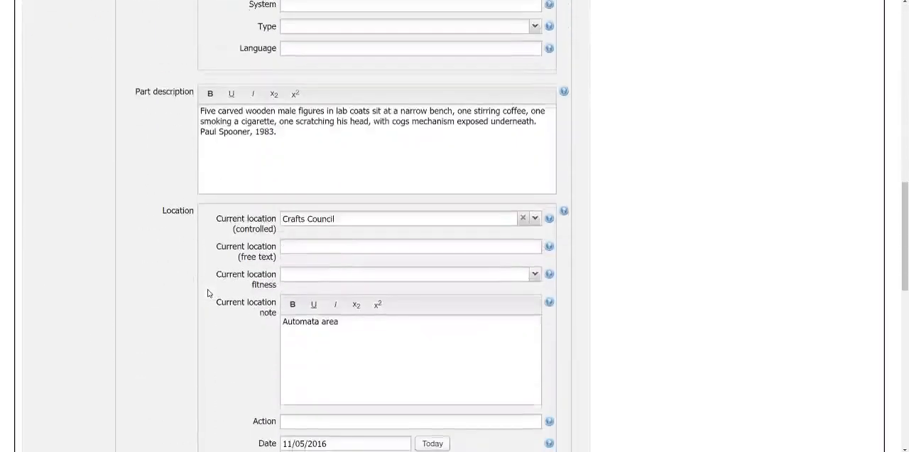
scroll(208, 292, down, 13)
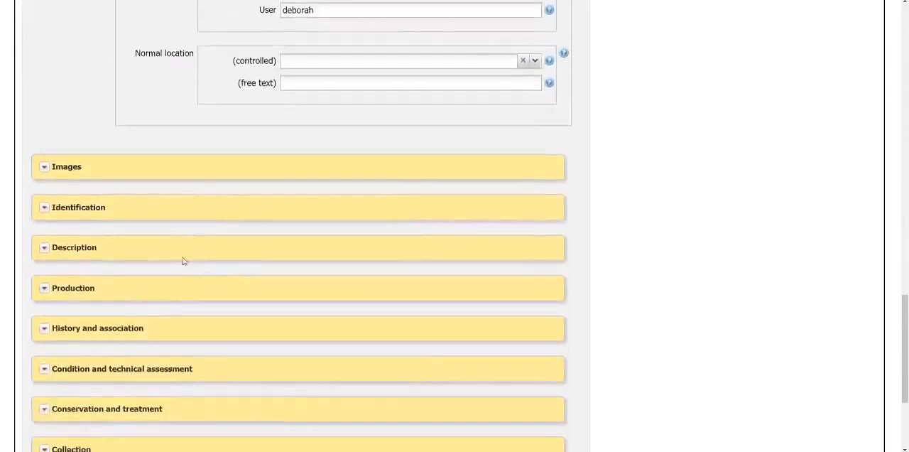
click(42, 287)
Step: Remove the second object production person entry, the one with the designer role, from W.49
scroll(130, 264, down, 3)
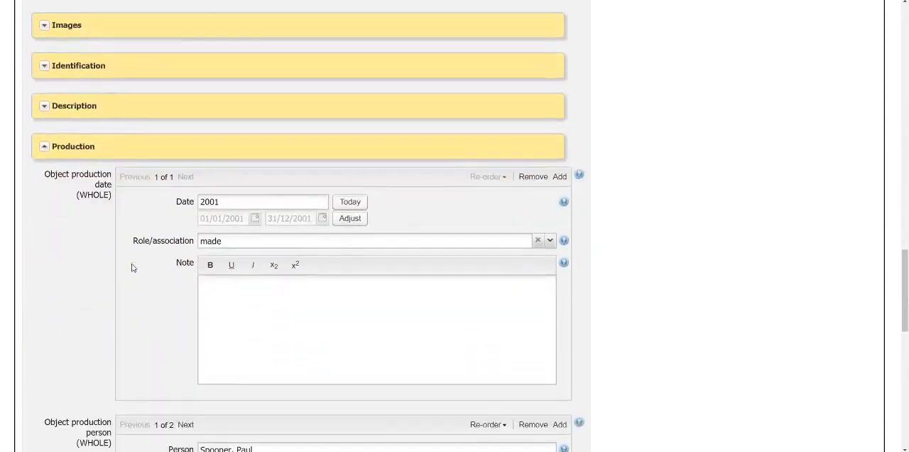
scroll(132, 267, down, 5)
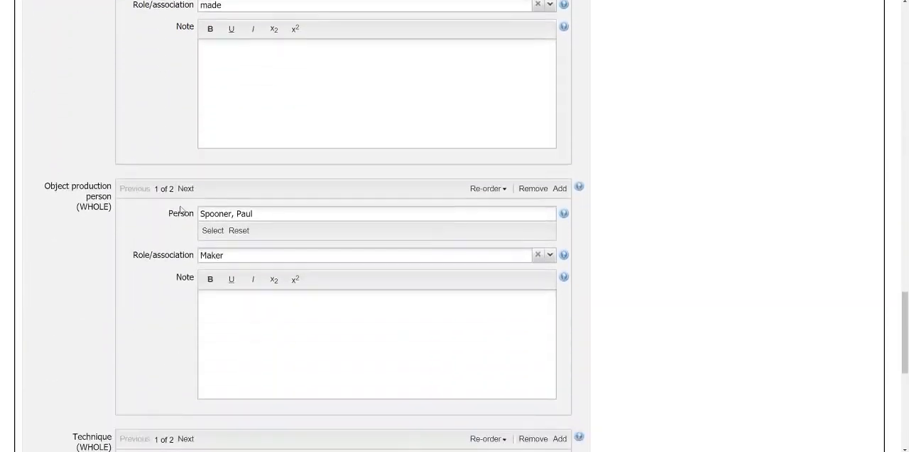
click(185, 189)
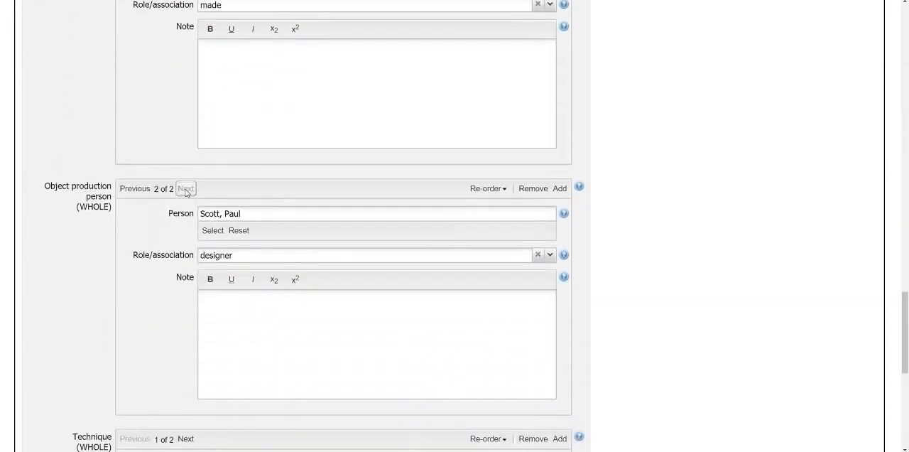
click(533, 189)
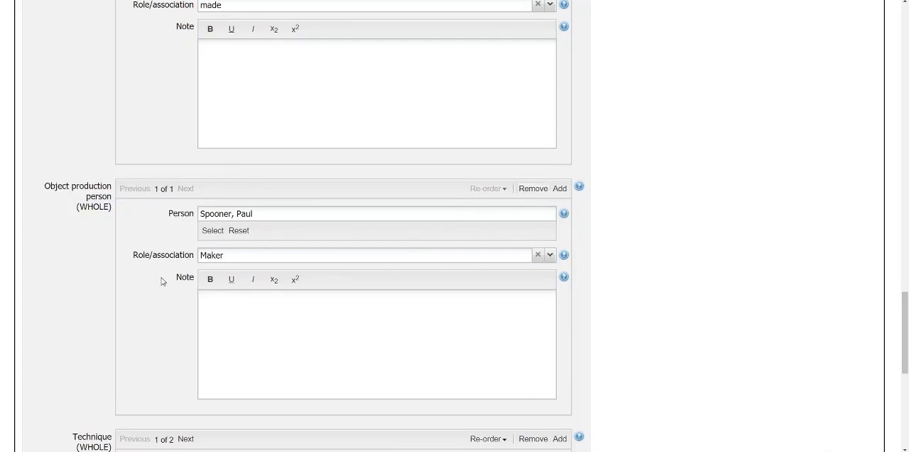
Step: Set the object production date of W.49 back to 1983
scroll(163, 277, up, 5)
double_click(226, 201)
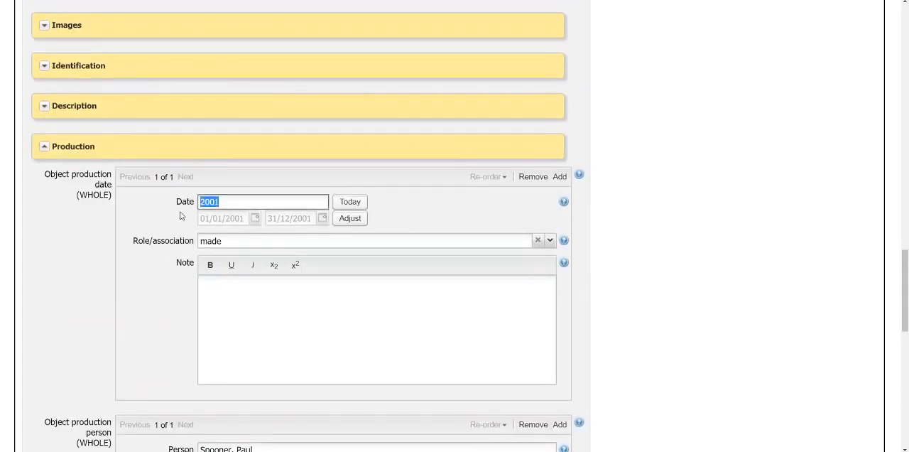
text(1983)
click(270, 296)
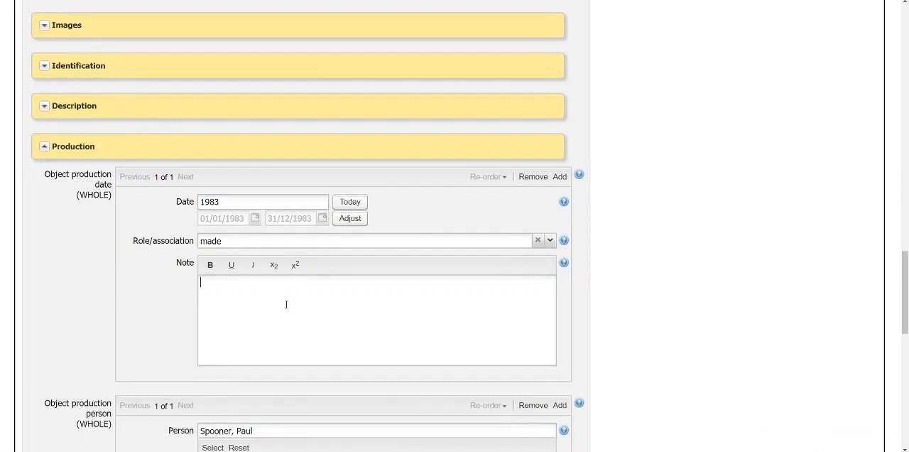
Step: Save the edited W.49 record and go back to the folder's search results
scroll(286, 304, up, 10)
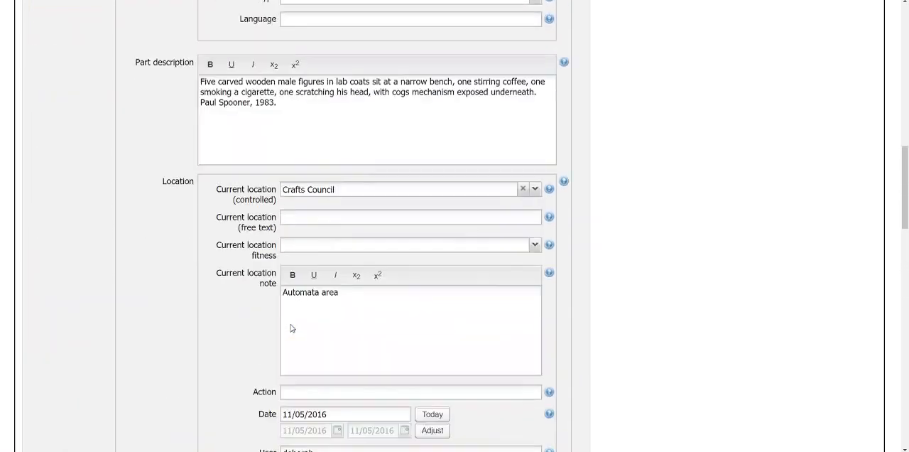
scroll(291, 328, up, 15)
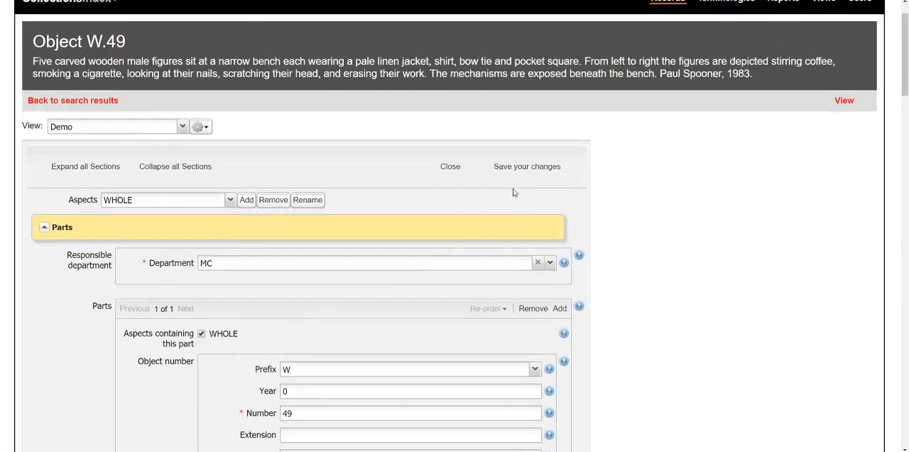
click(525, 171)
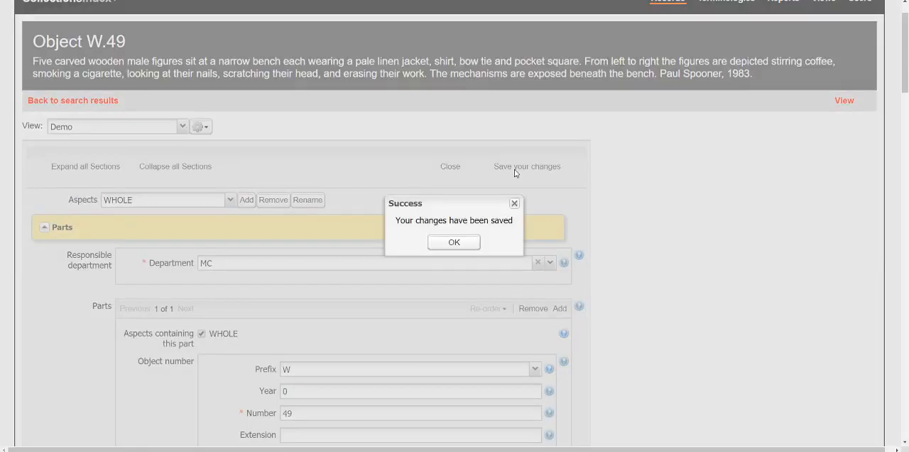
click(468, 241)
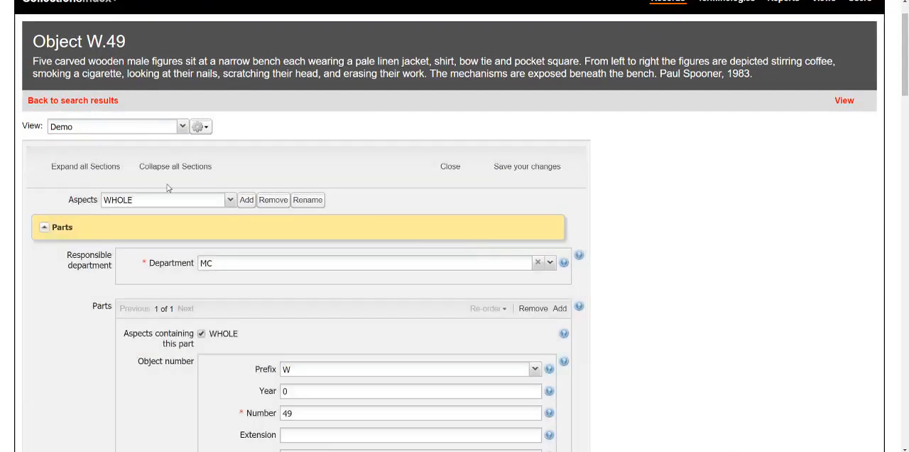
click(64, 103)
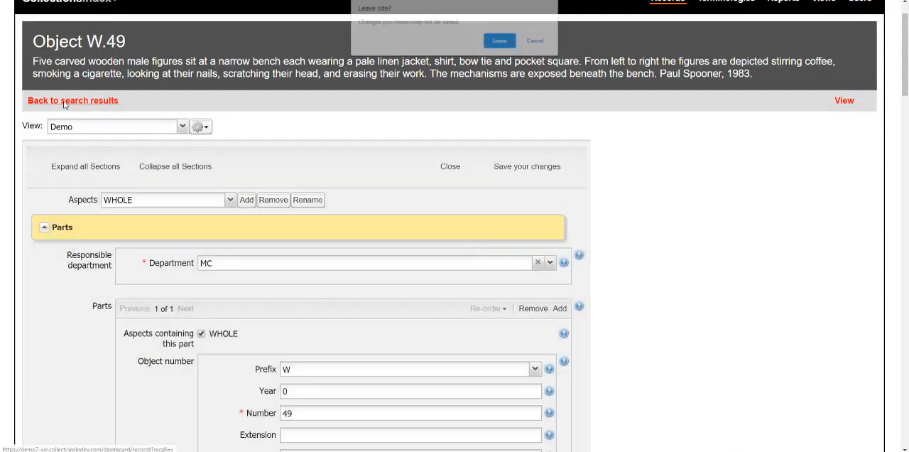
click(501, 40)
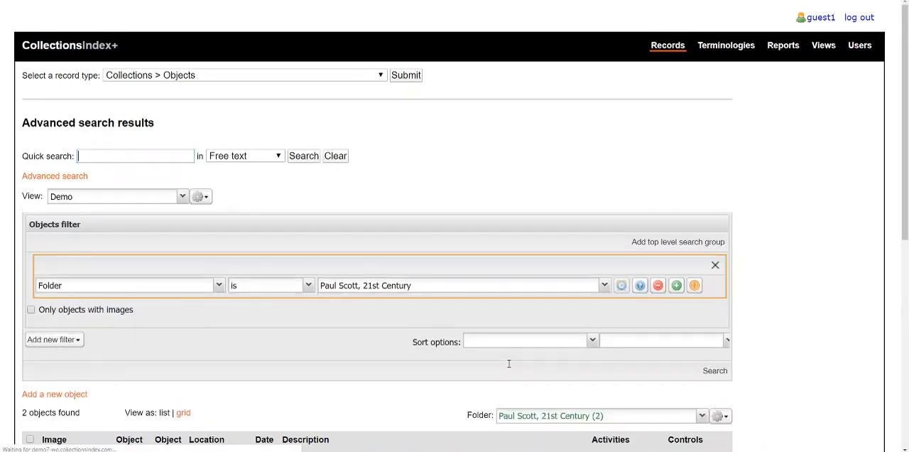
Step: Review the objects listed in the "Paul Scott, 21st Century" folder, and go to the home page
scroll(511, 362, down, 2)
scroll(561, 293, down, 2)
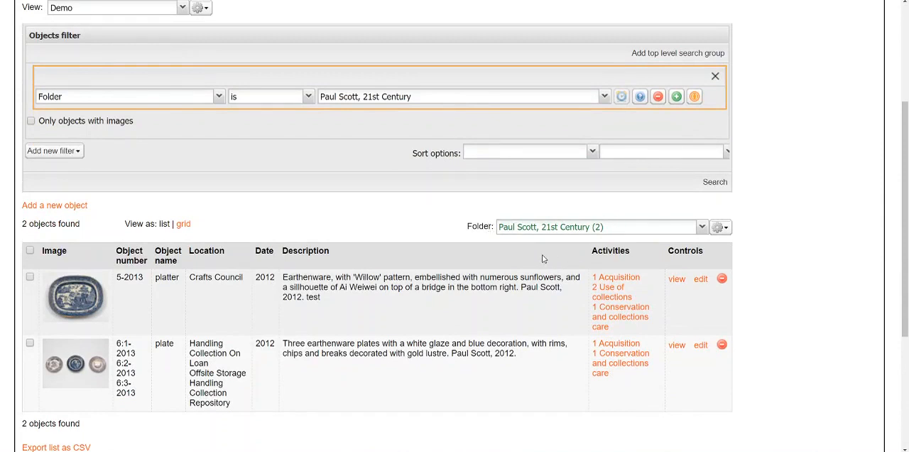
scroll(531, 258, down, 1)
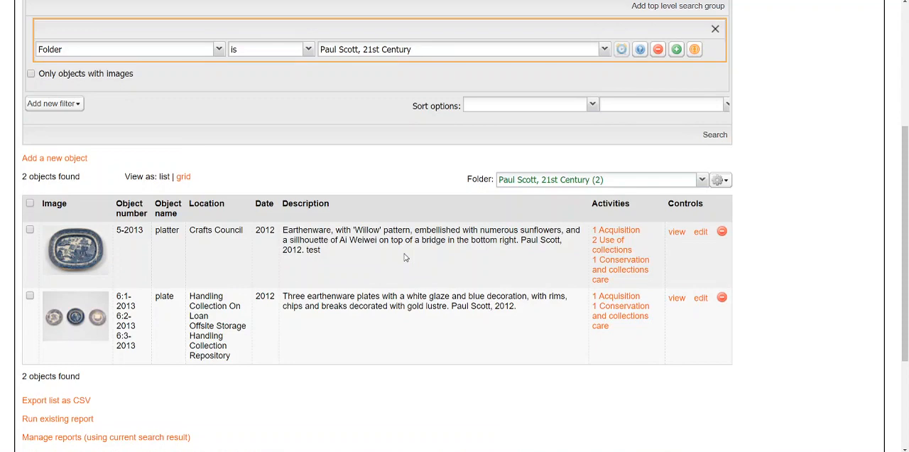
scroll(405, 257, up, 4)
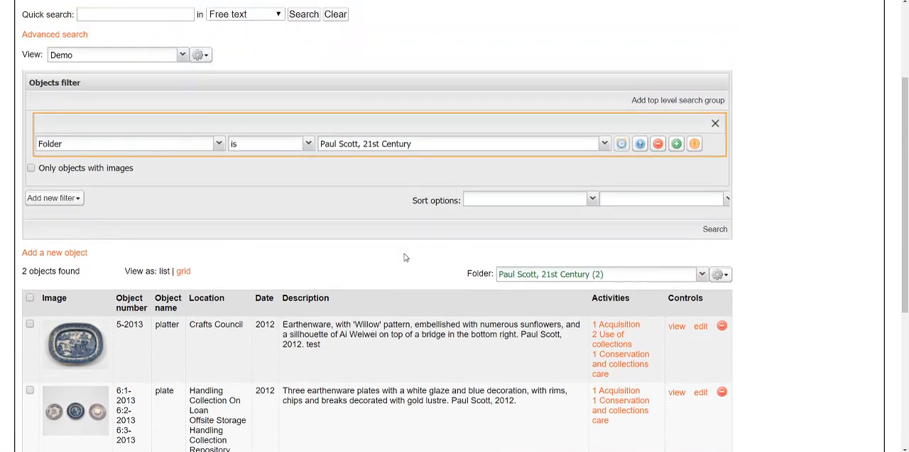
click(107, 52)
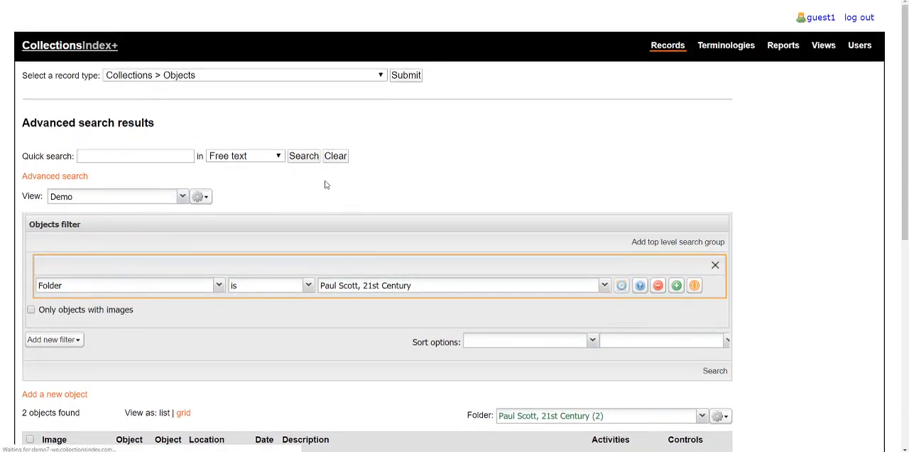